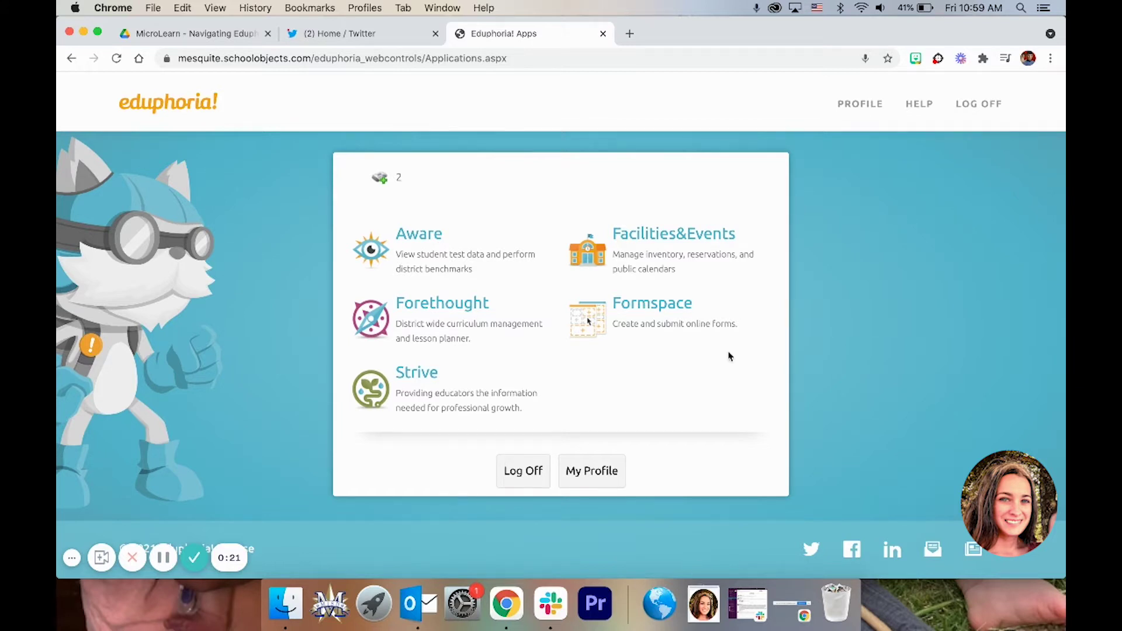
Launch Aware and go to its Assessments area
click(469, 232)
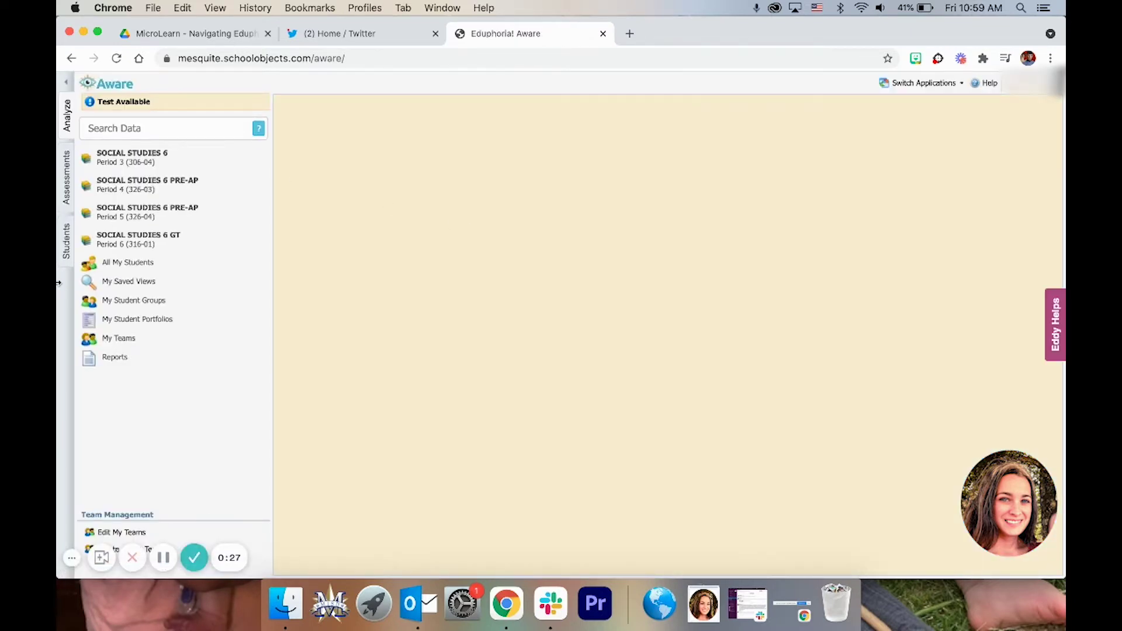
click(68, 171)
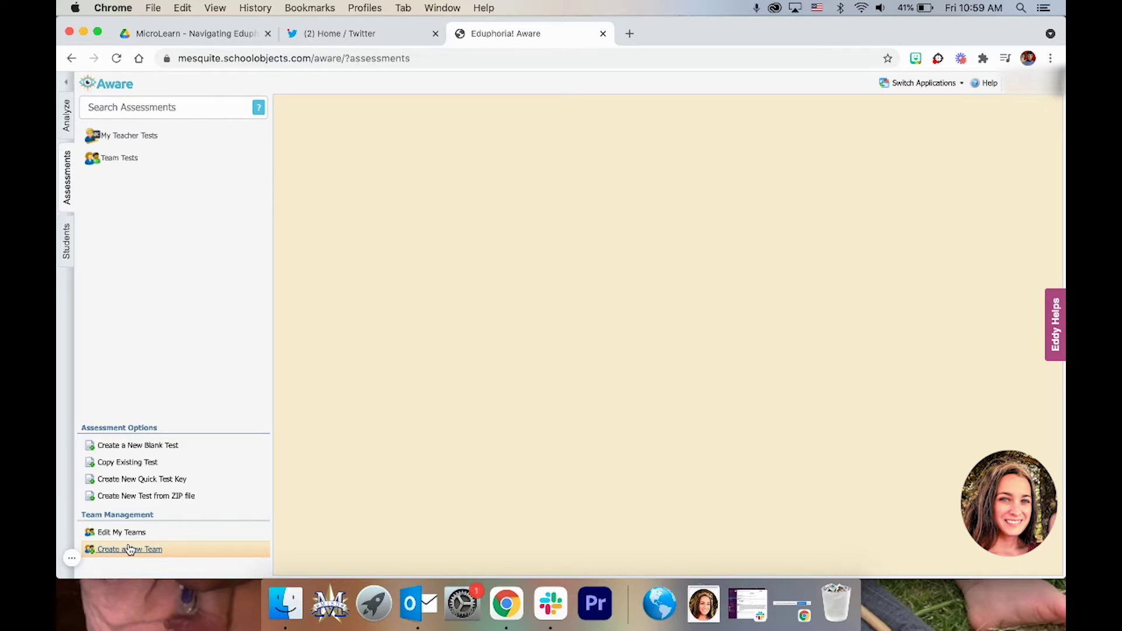
Create a new team named Me and finish its setup
click(152, 555)
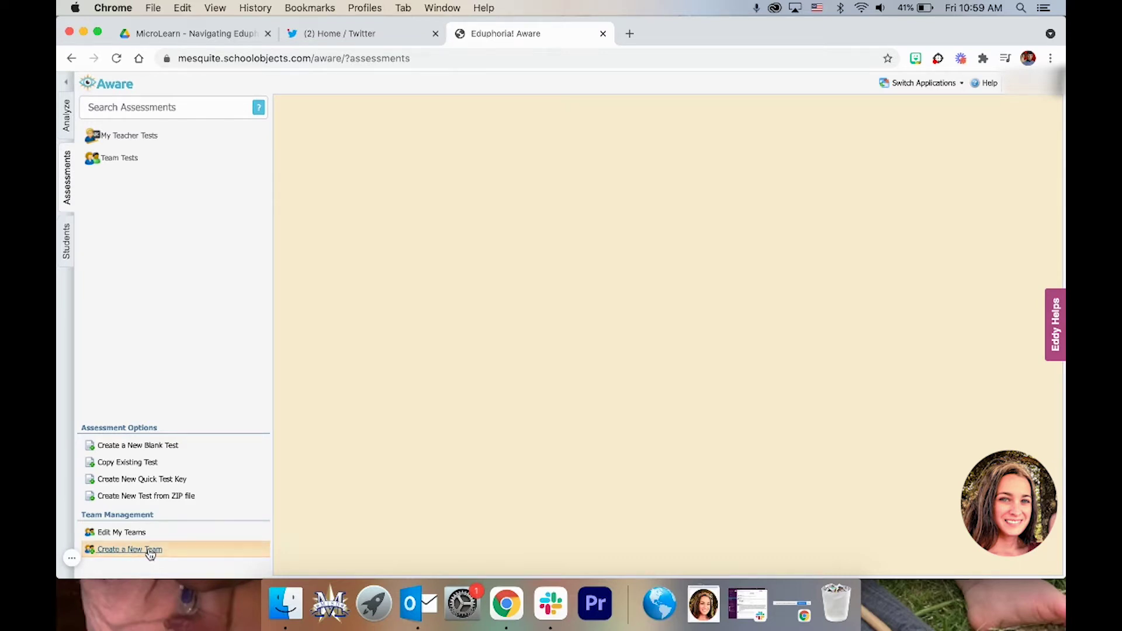
click(956, 150)
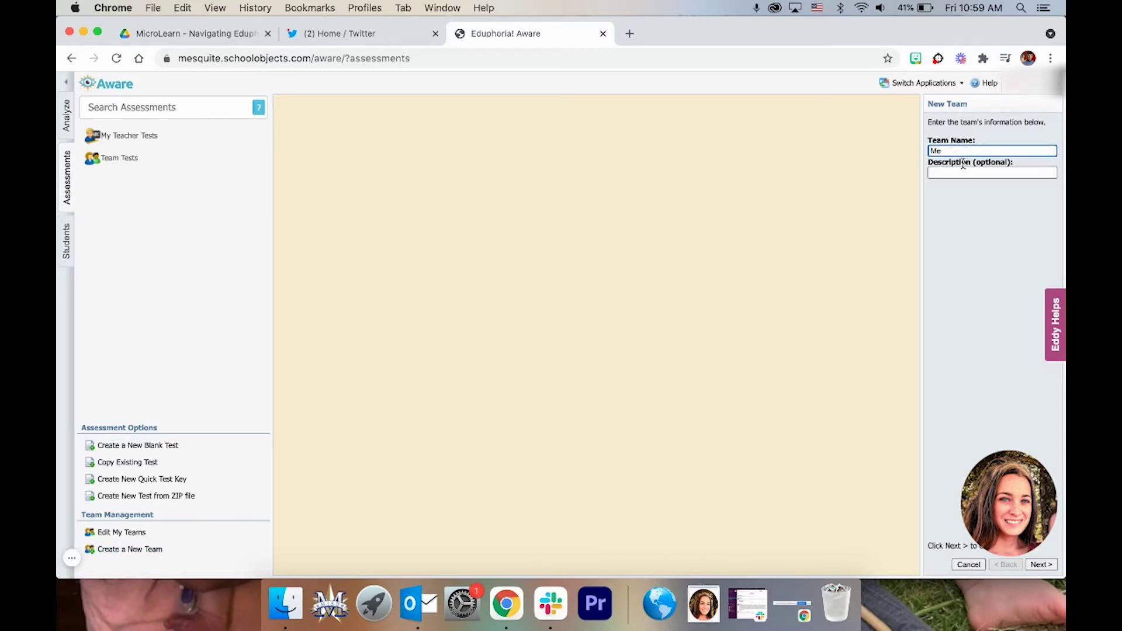
click(1036, 565)
click(1032, 567)
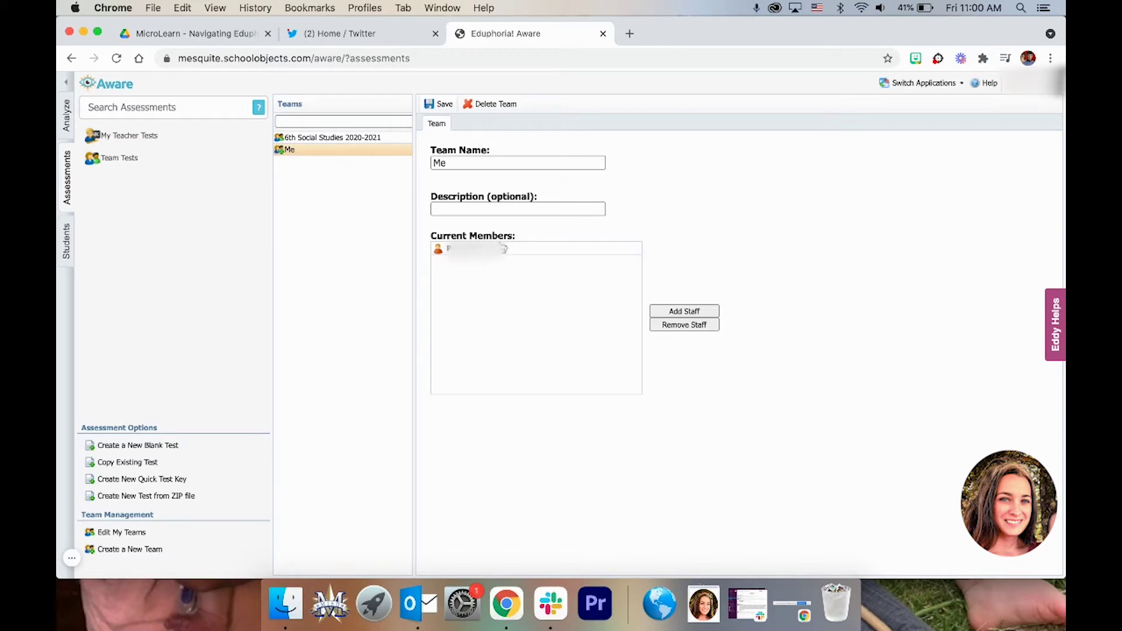
Try adding staff to the Me team and save it
click(671, 308)
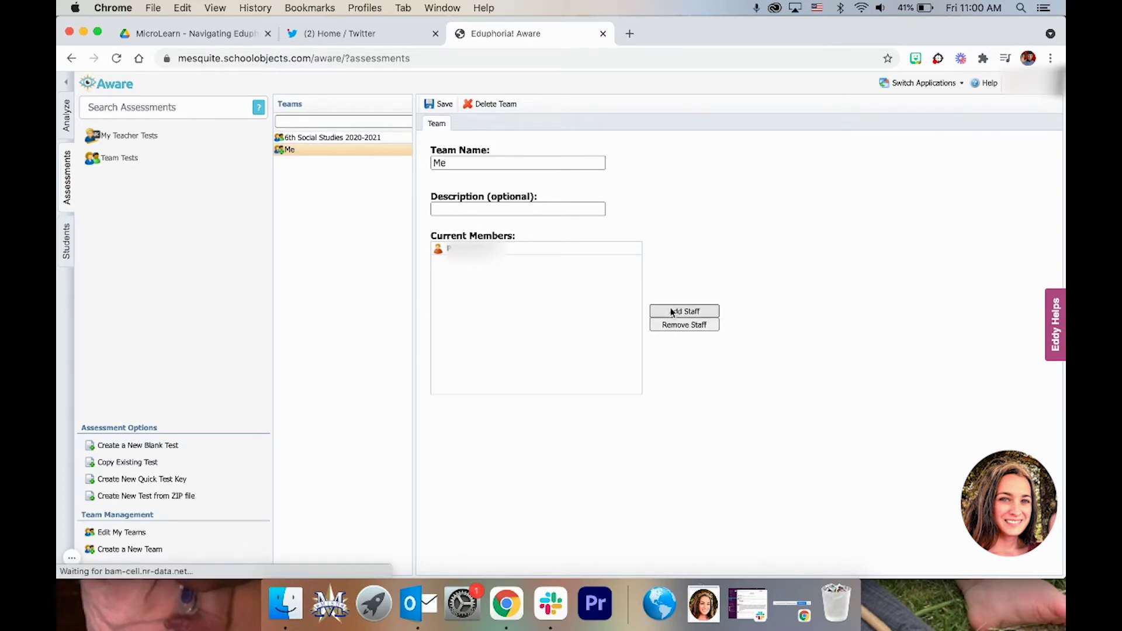
click(529, 248)
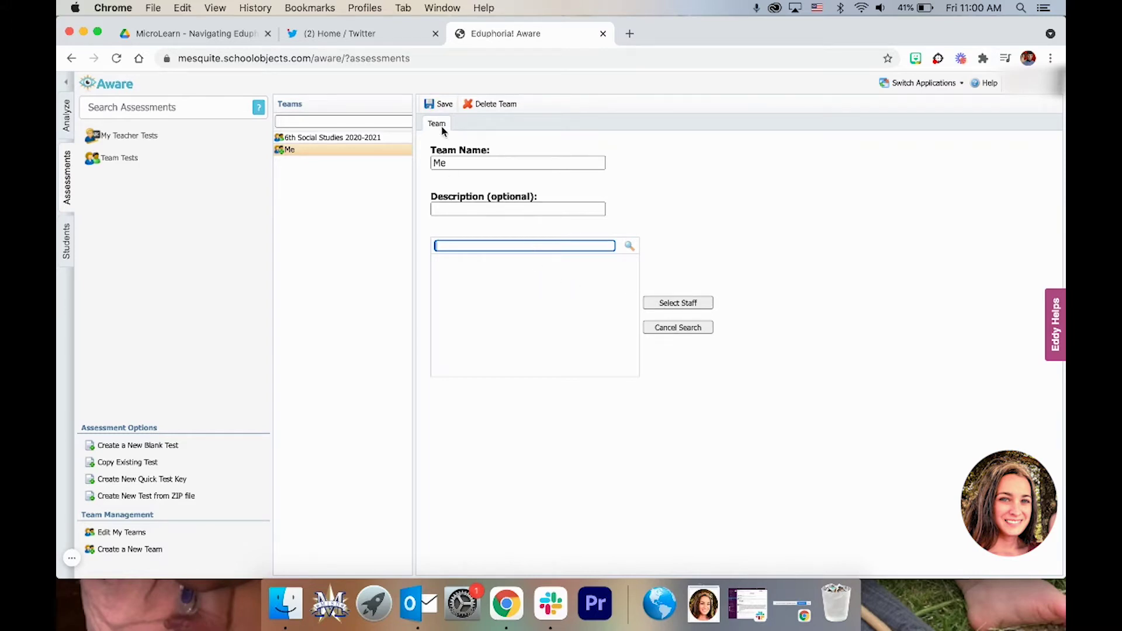
click(444, 105)
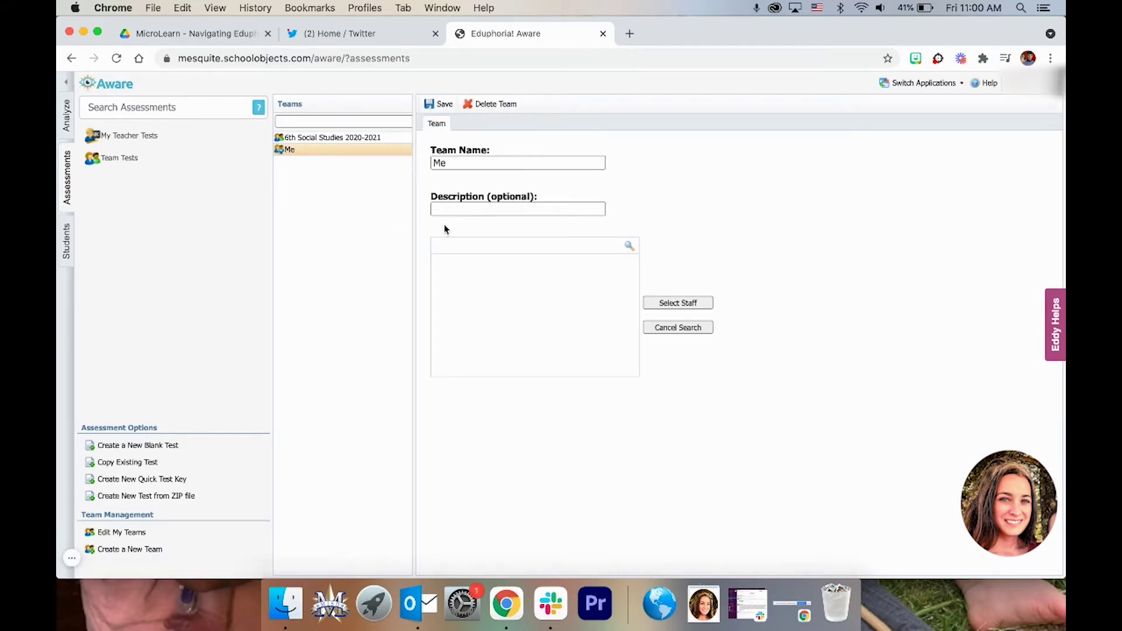
click(486, 246)
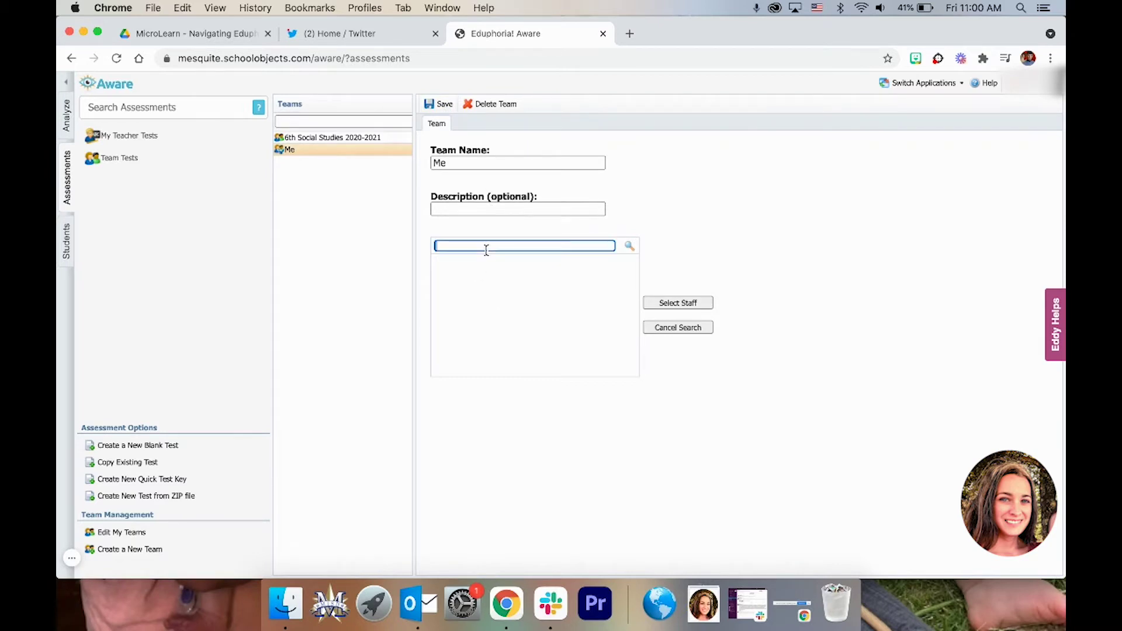
click(653, 332)
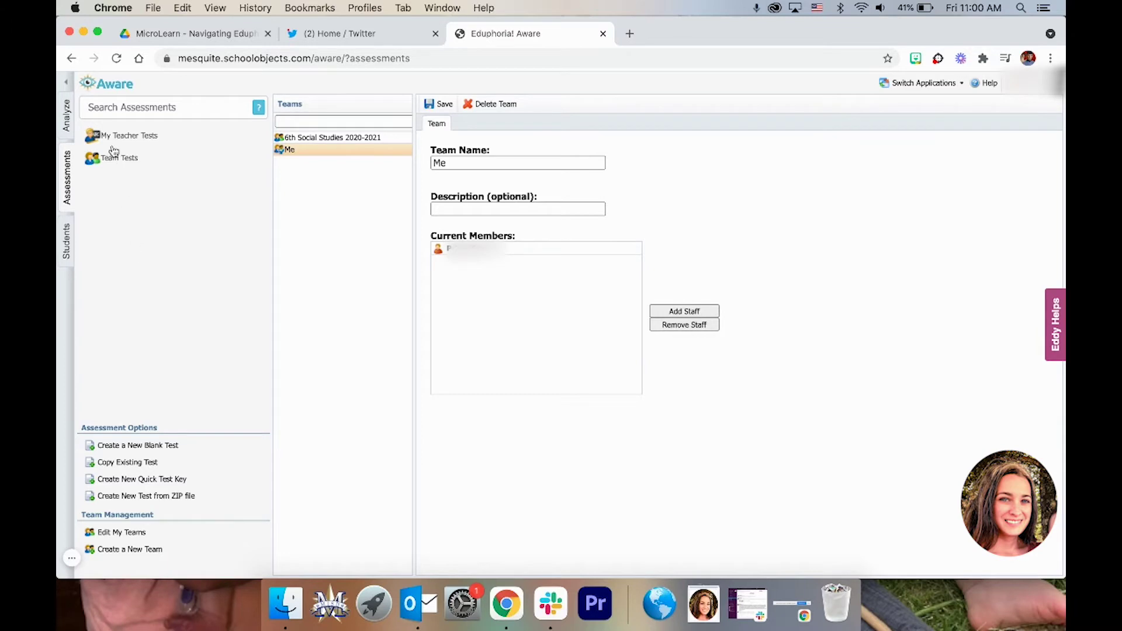
Start a blank standard assessment titled Fake Test for Social Studies, grade level Sixth
click(163, 447)
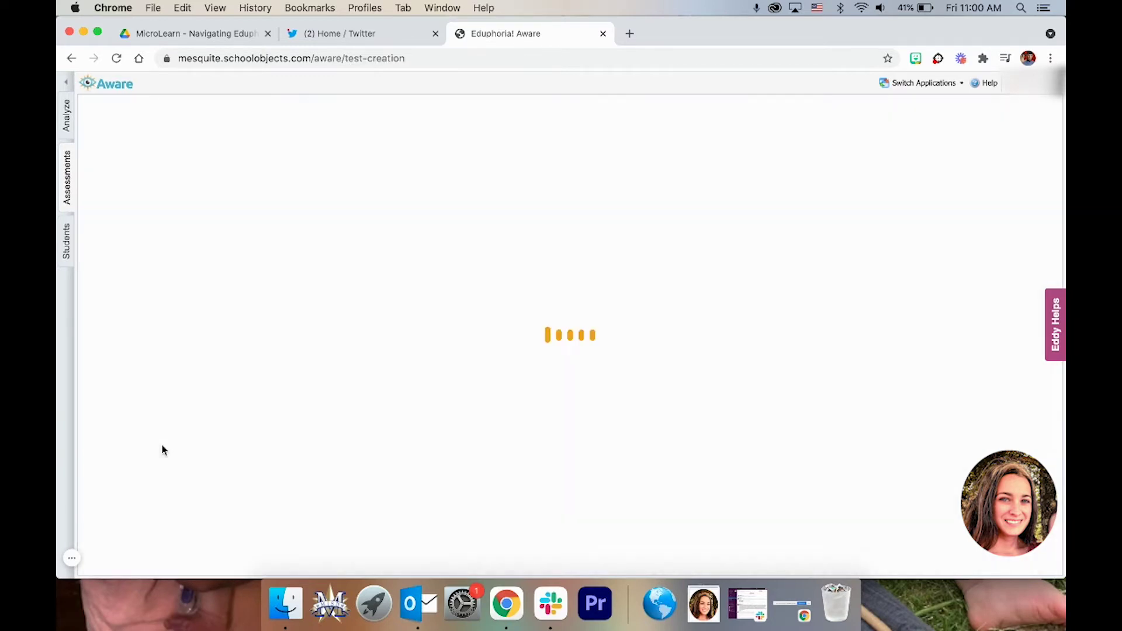
click(265, 180)
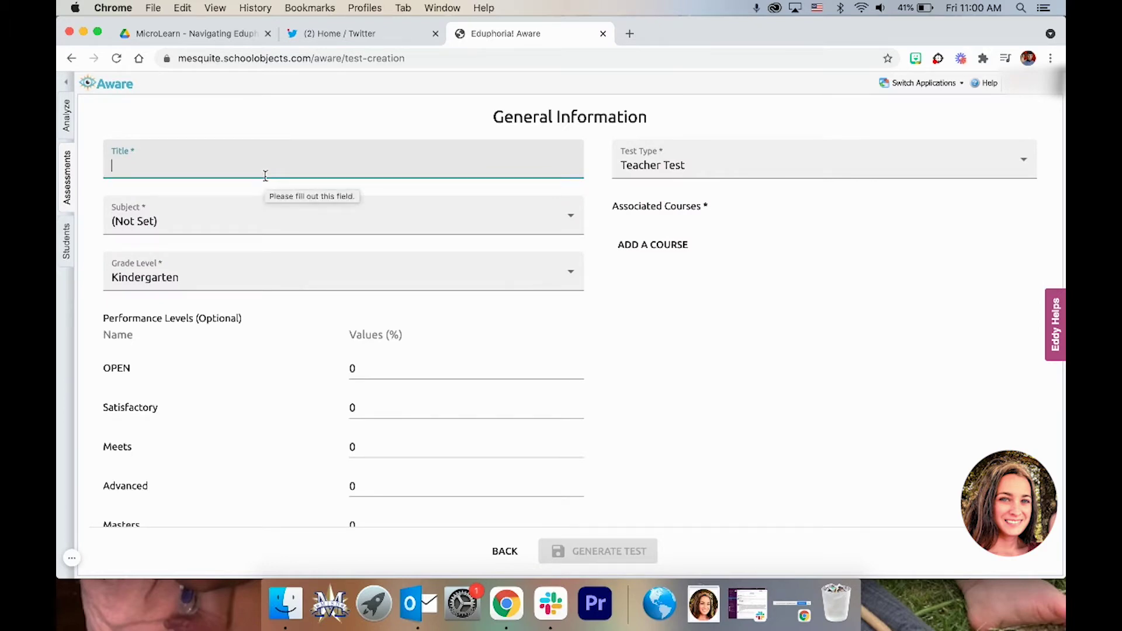
text(Fake Test)
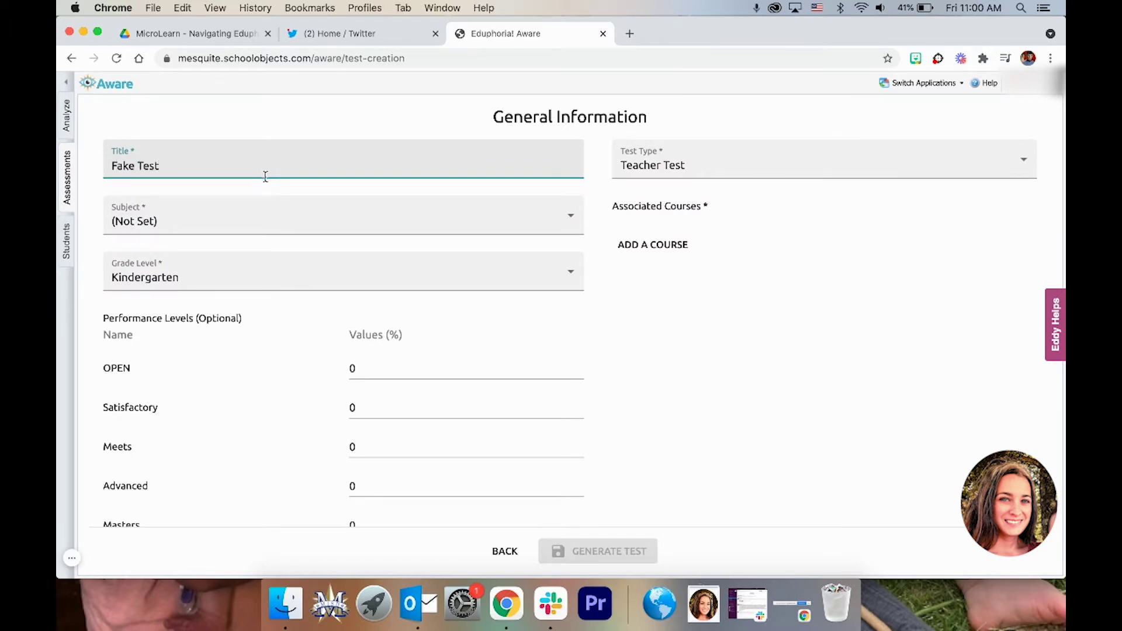
click(240, 226)
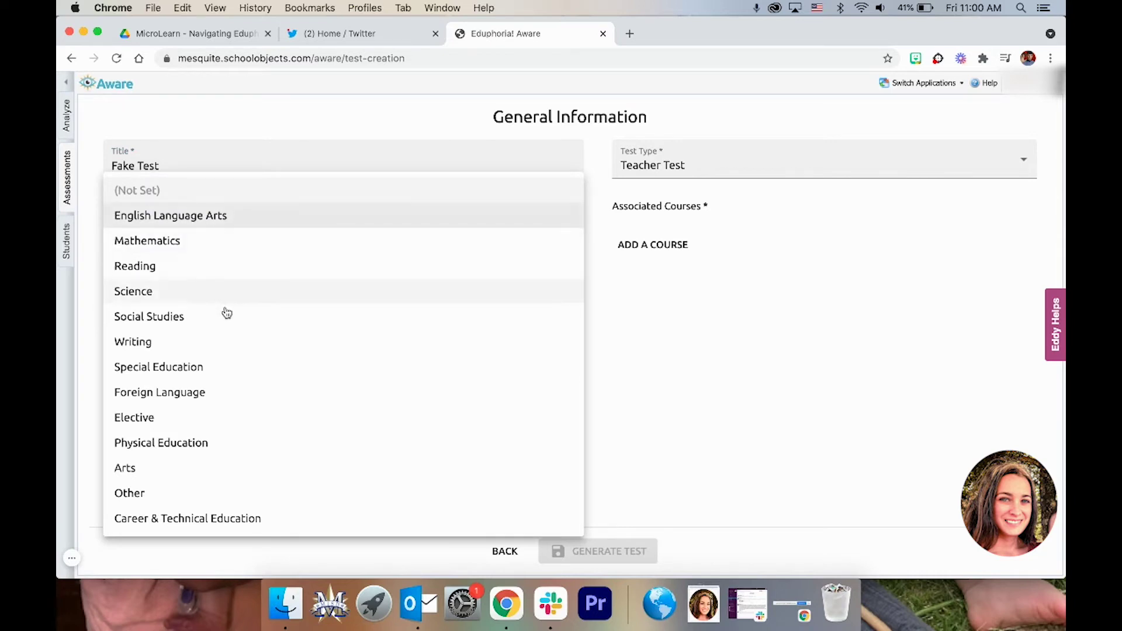
click(226, 316)
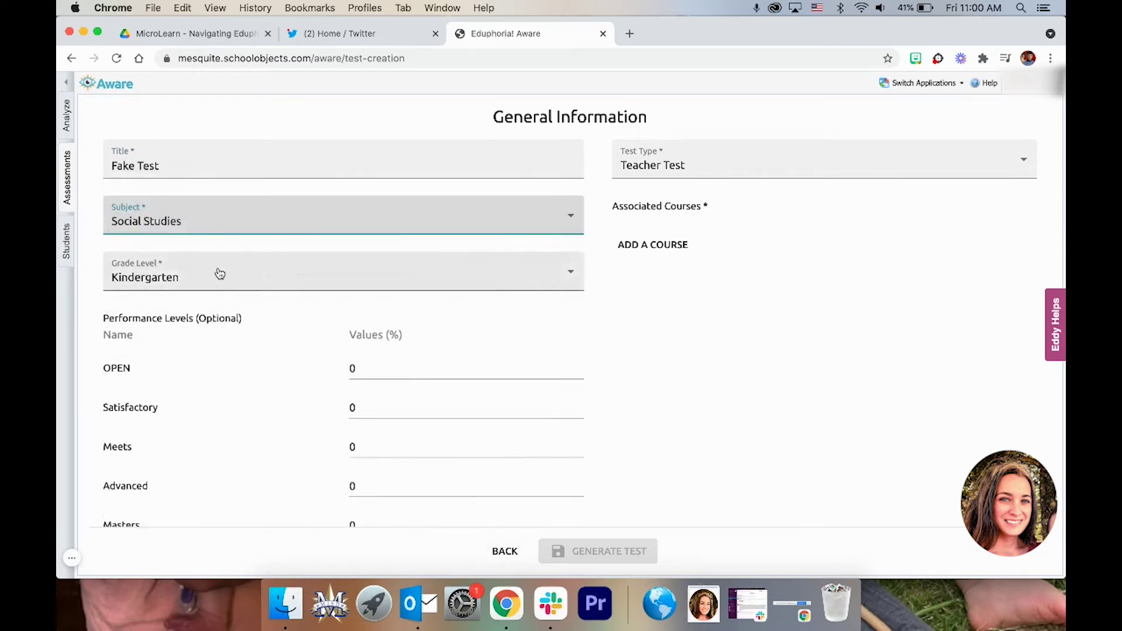
click(219, 274)
click(198, 322)
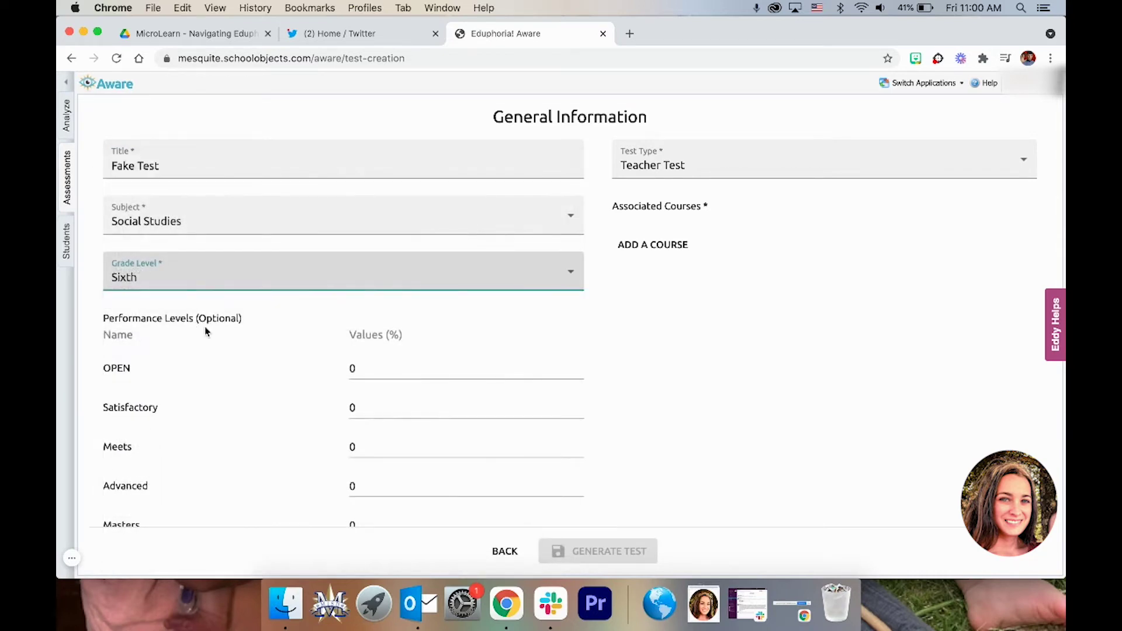
scroll(280, 364, down, 1)
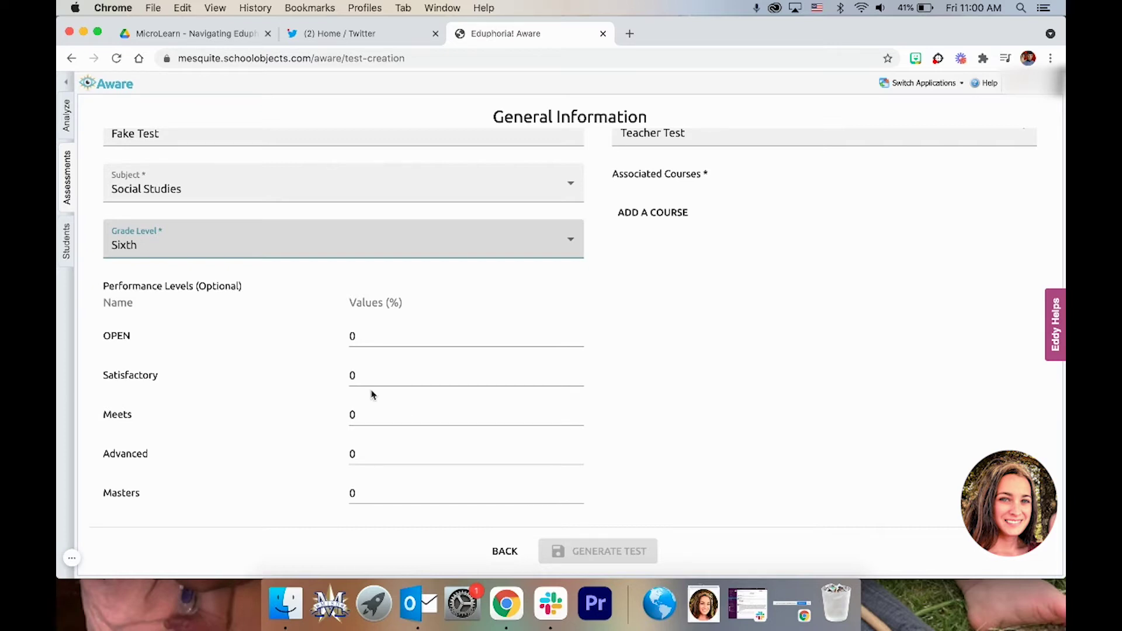
scroll(657, 438, up, 1)
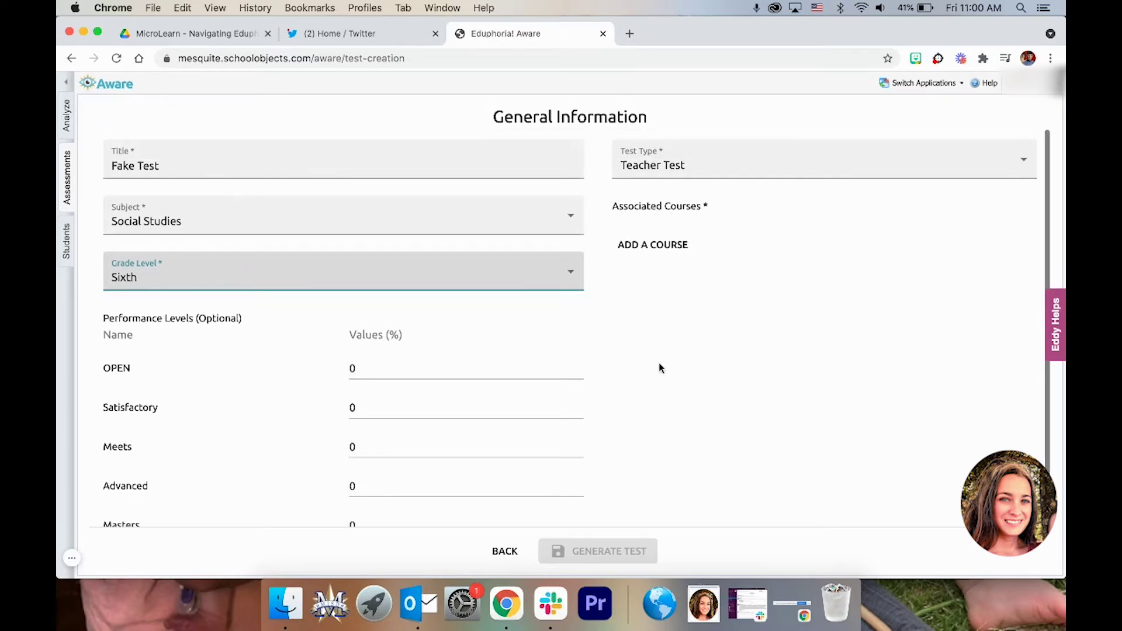
Link the Middle School Grade 6 Contemporary World Cultures course and generate Fake Test
click(674, 251)
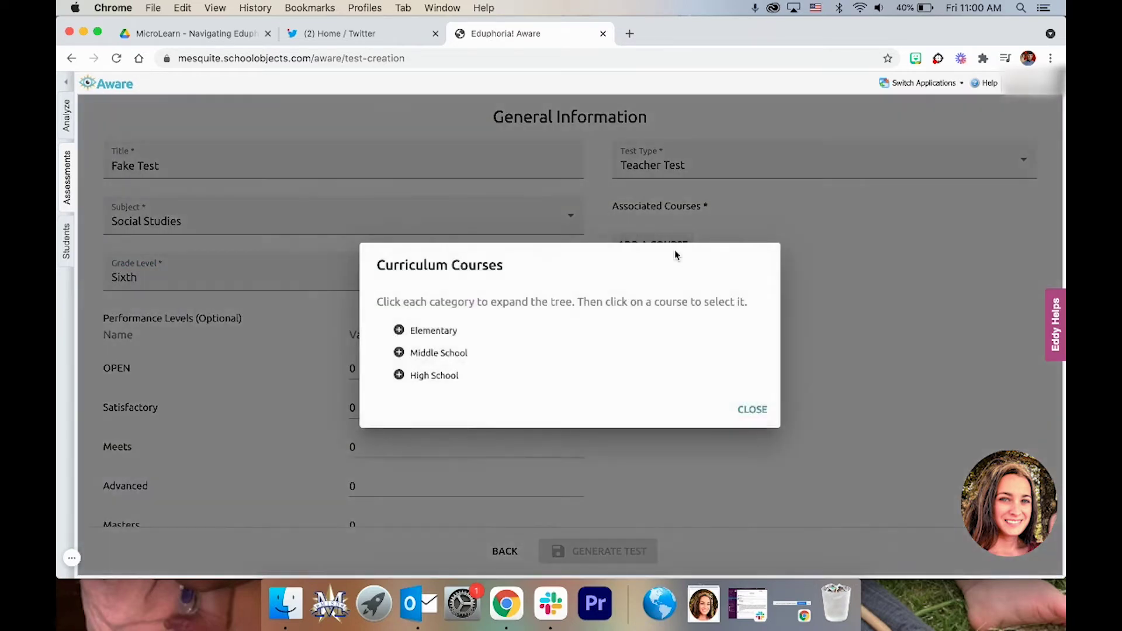
click(398, 352)
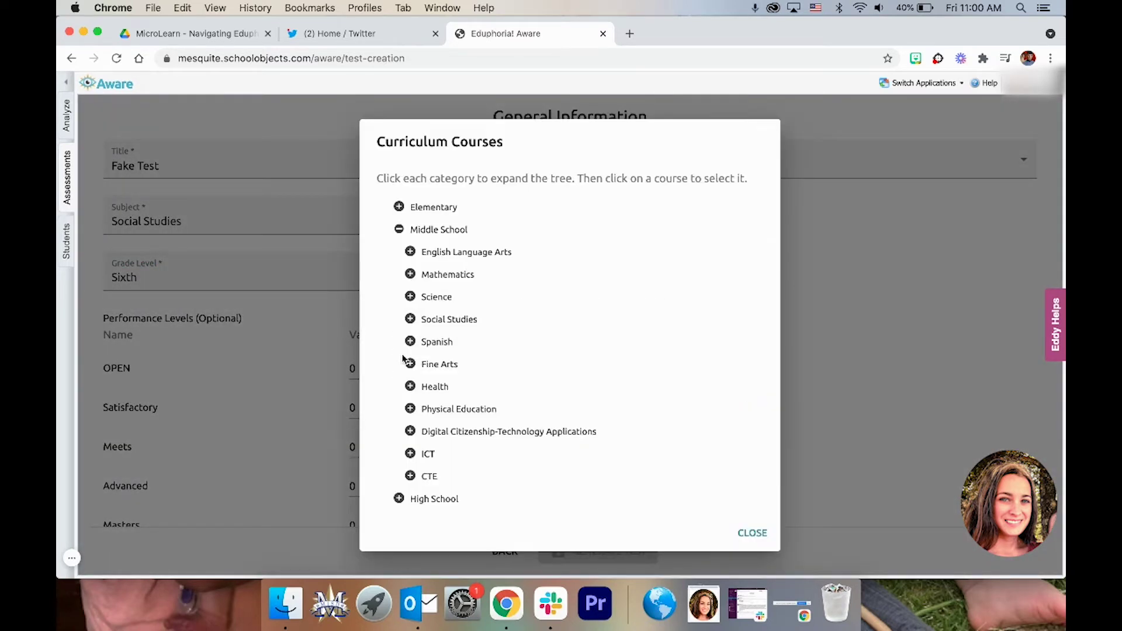
click(410, 319)
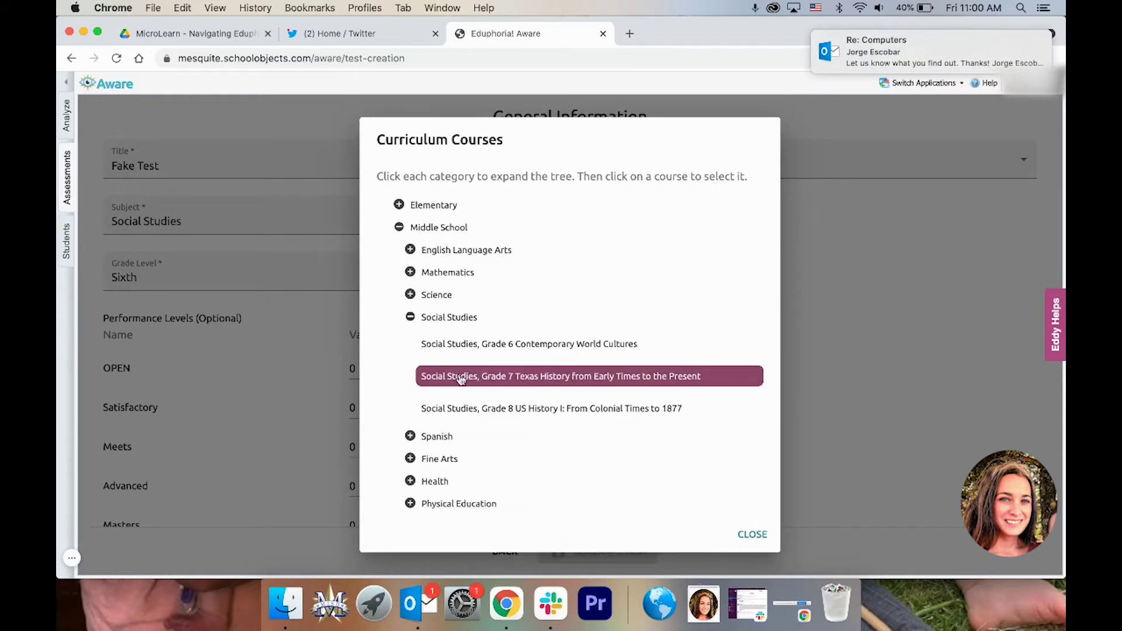
click(461, 344)
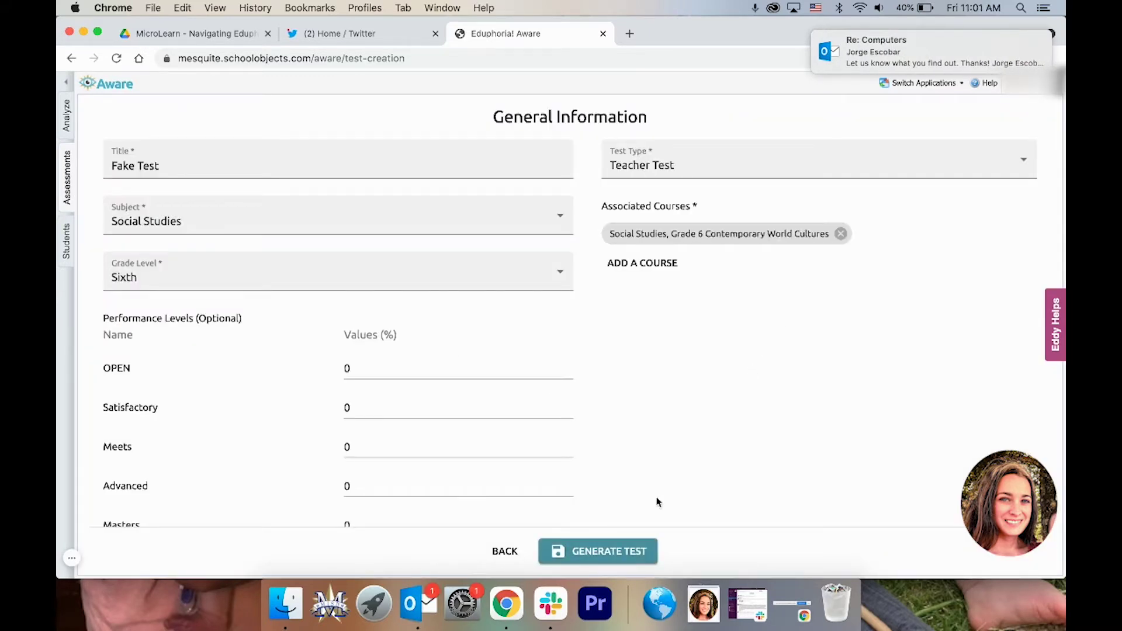
click(620, 553)
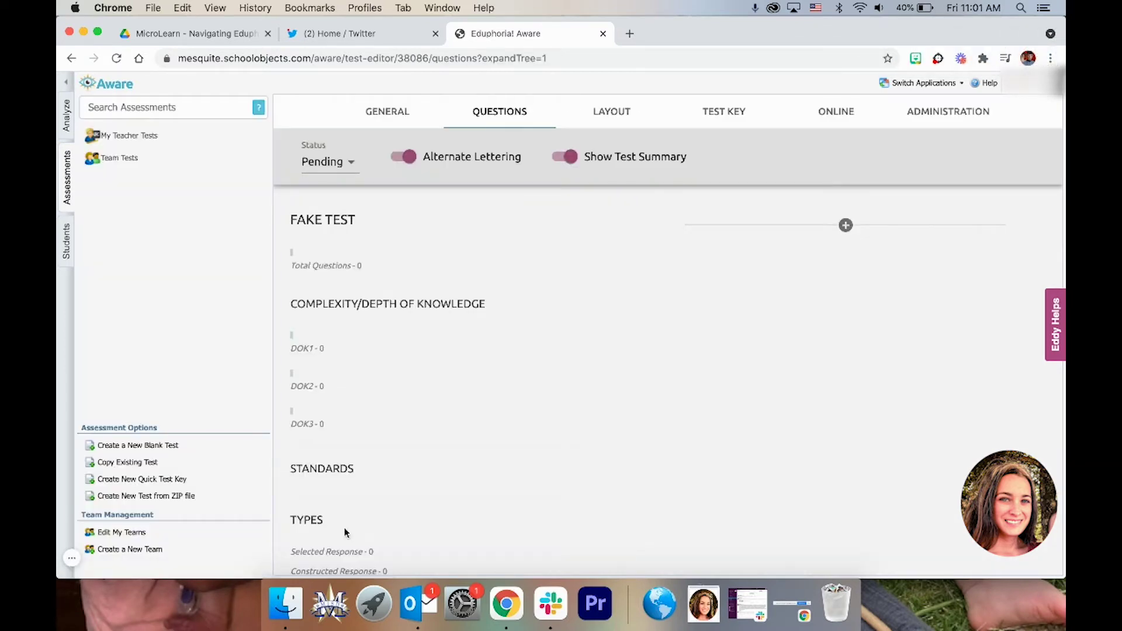
Bring up the add-question options on Fake Test's empty Questions page
mouse_move(71, 564)
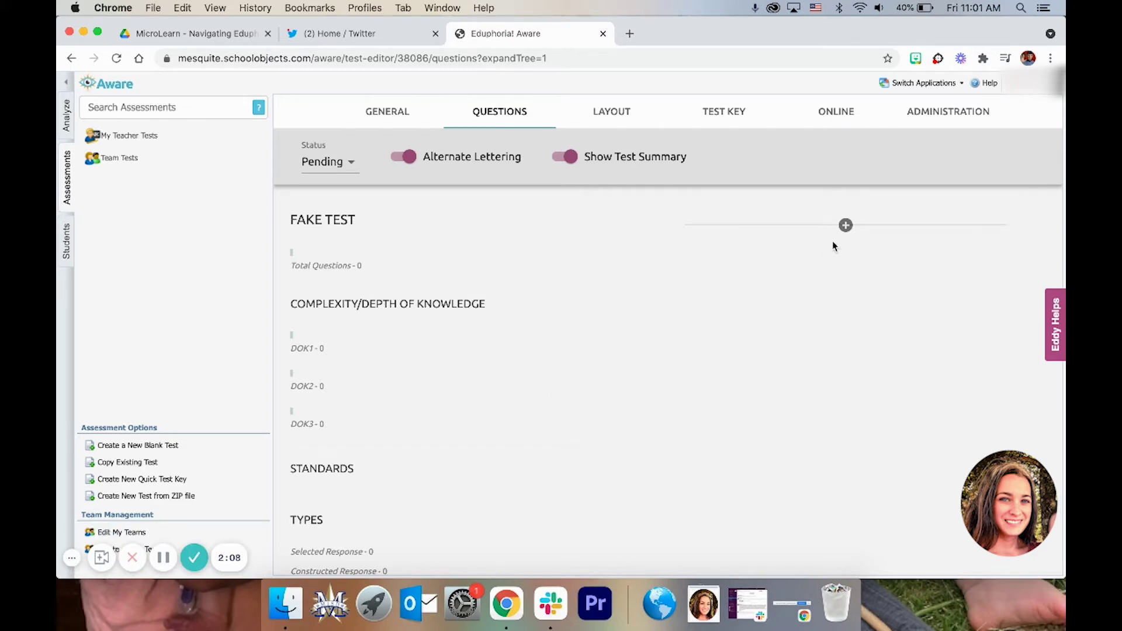
click(846, 226)
Start a new multiple-choice question and add second and third answer choices
click(837, 255)
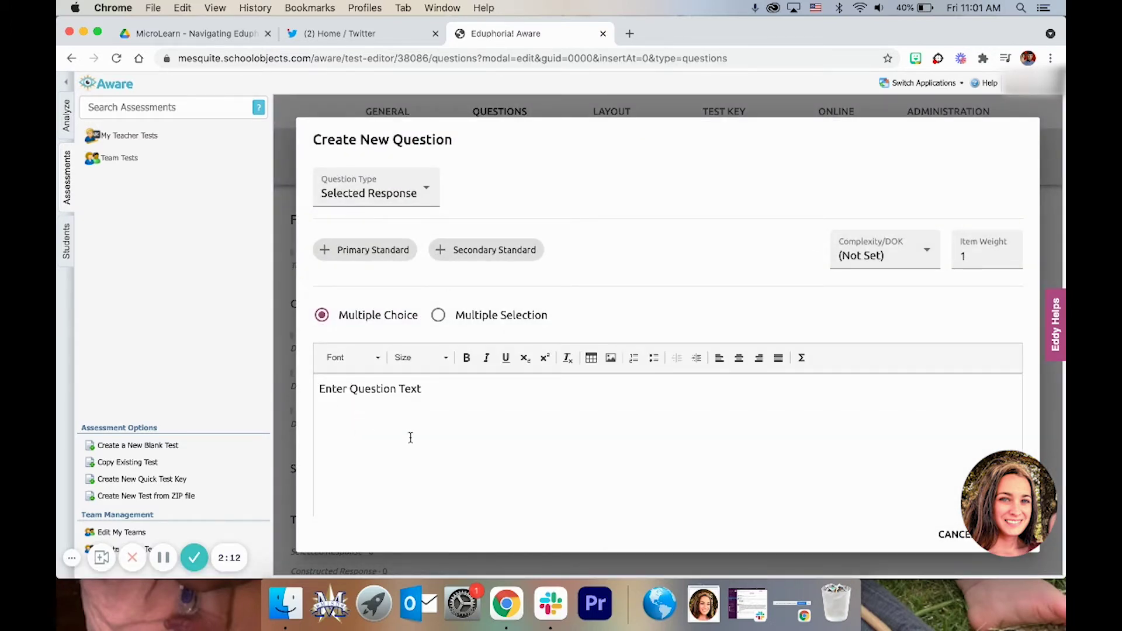
scroll(476, 426, down, 5)
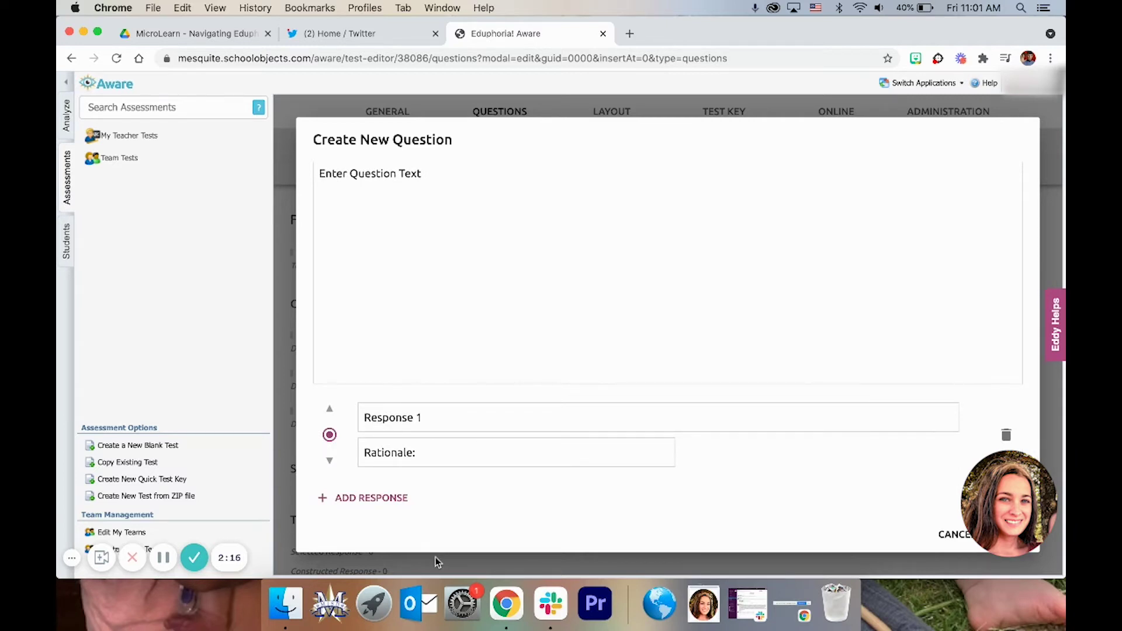
click(346, 500)
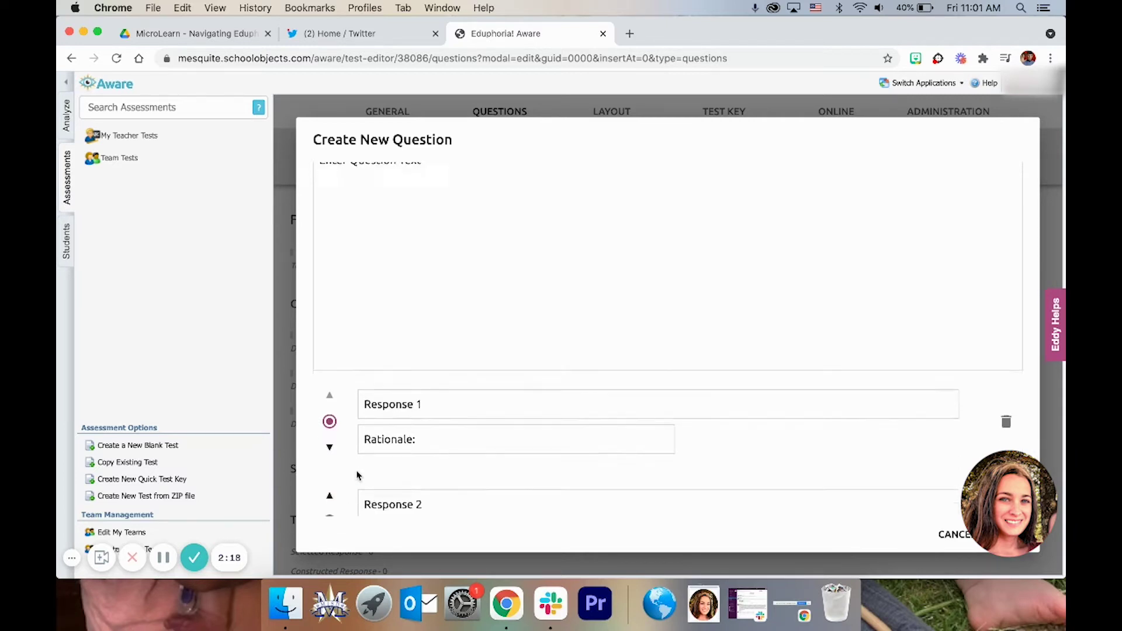
scroll(349, 497, down, 2)
click(350, 499)
scroll(360, 431, down, 2)
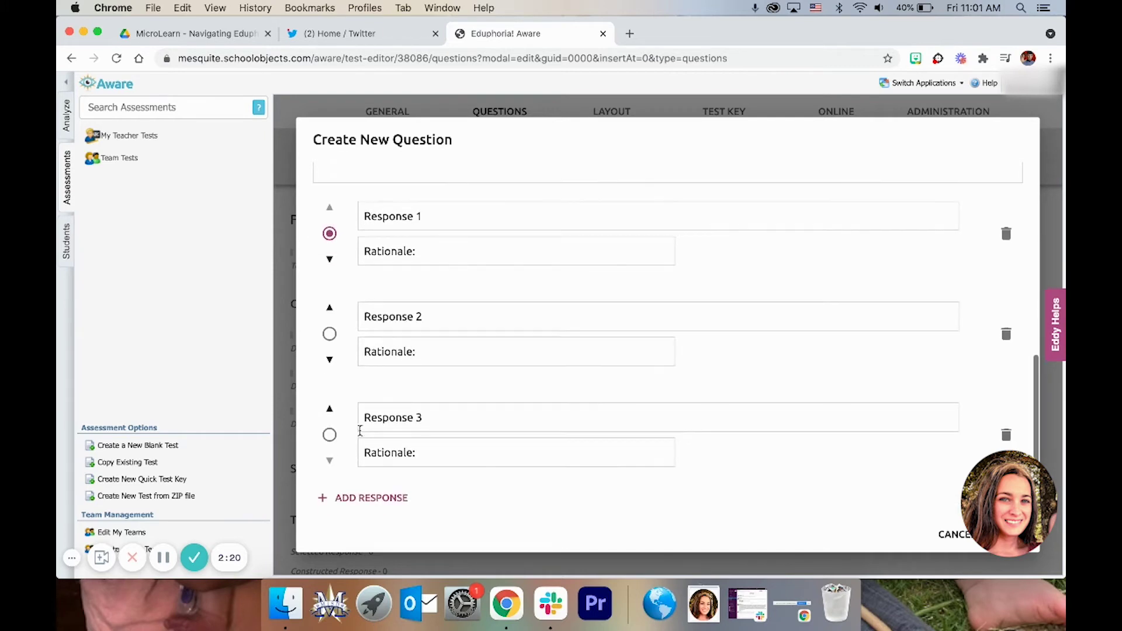
scroll(360, 431, up, 1)
Mark Response 1 as correct, then switch the question type to Constructed Response
click(329, 389)
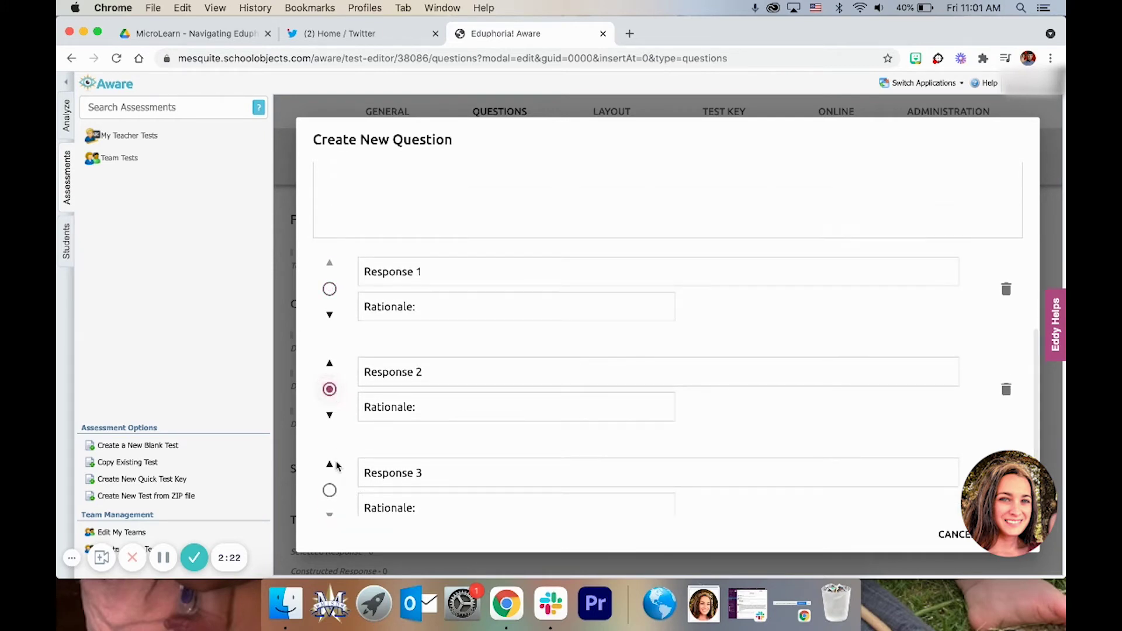
click(330, 490)
click(330, 289)
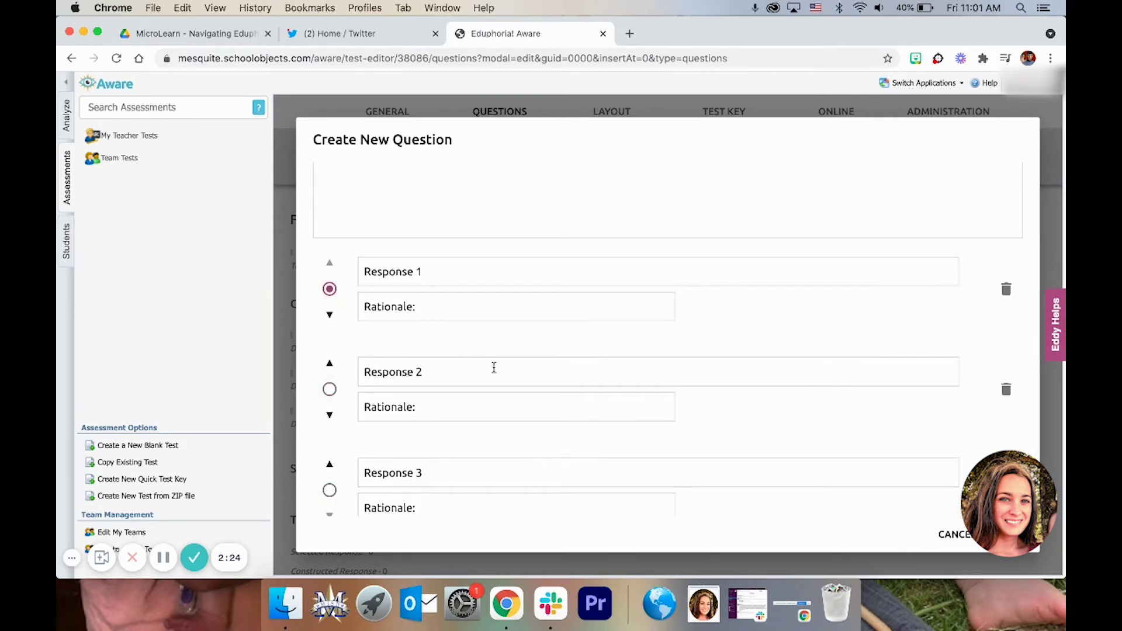
scroll(494, 367, up, 3)
scroll(494, 367, up, 4)
click(422, 193)
click(419, 210)
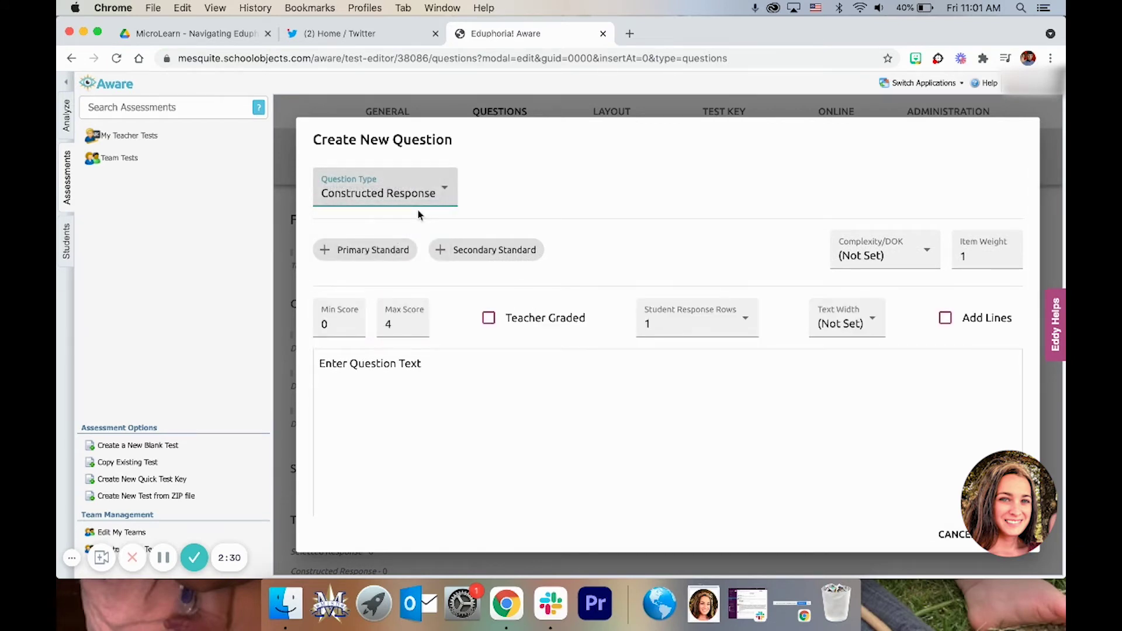
Switch the question type to Numerical Response, then Resource, and cancel the dialog
click(420, 204)
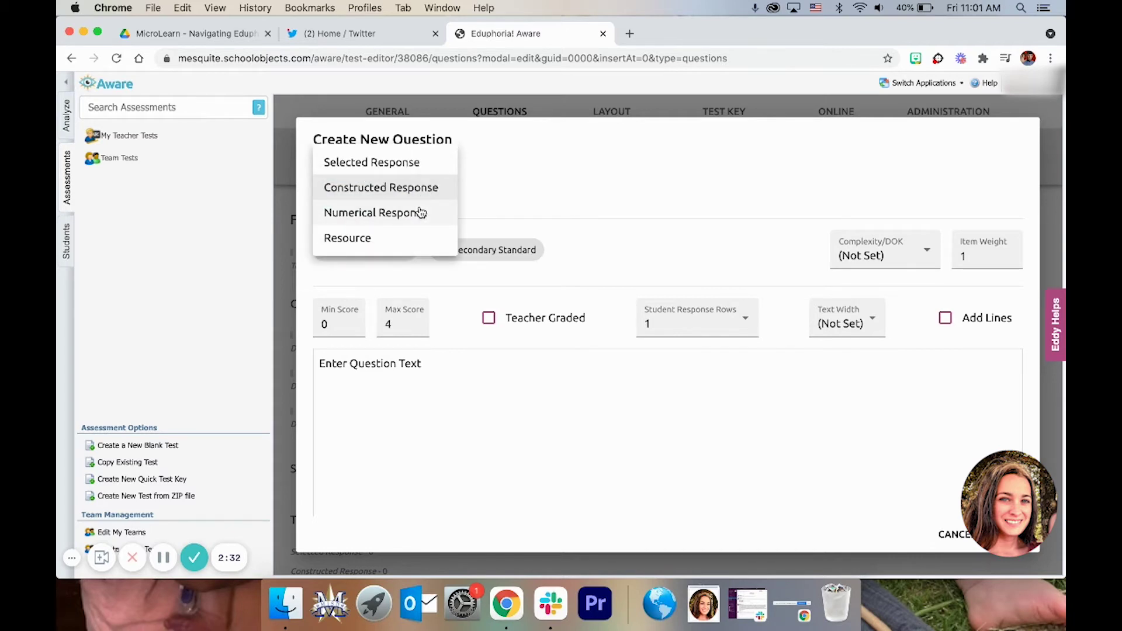
click(420, 213)
click(420, 193)
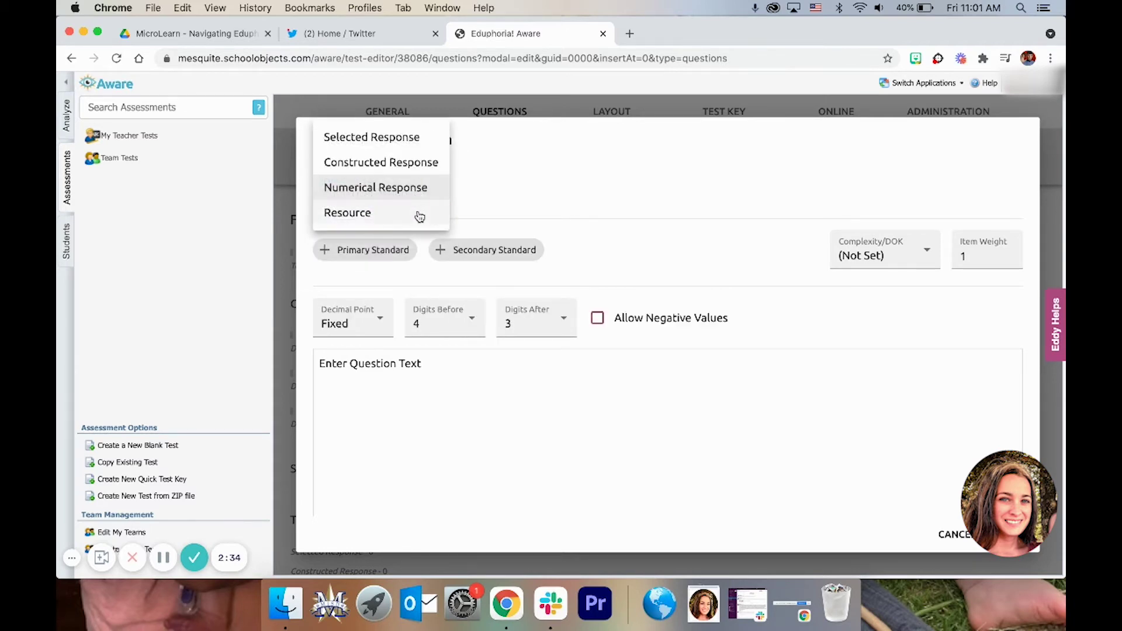
click(420, 216)
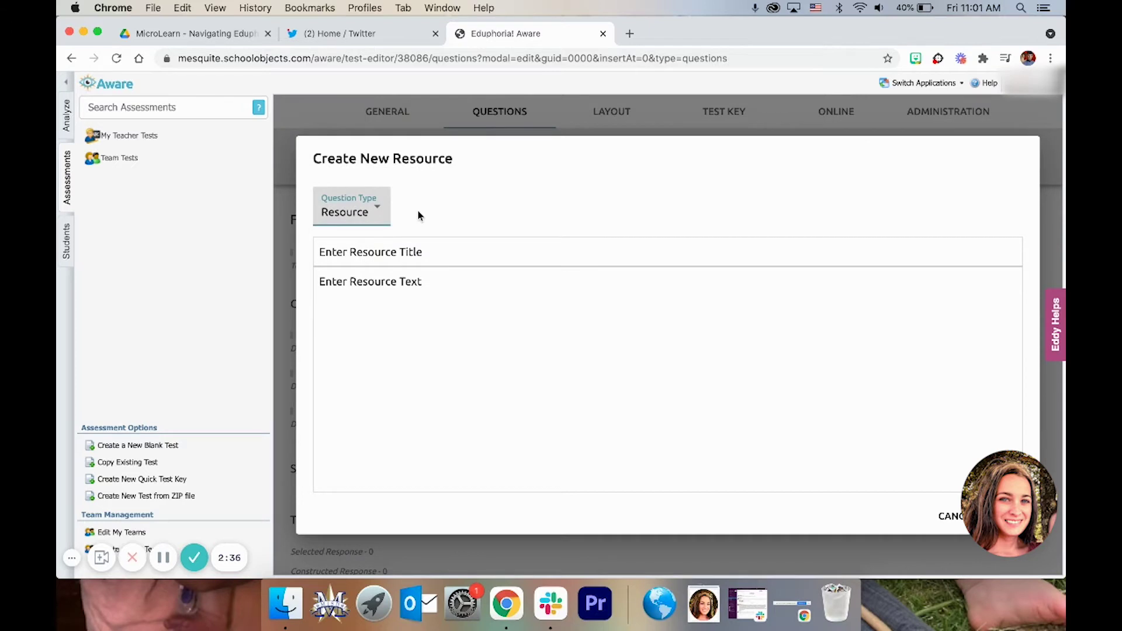
click(450, 297)
drag(319, 297, 445, 296)
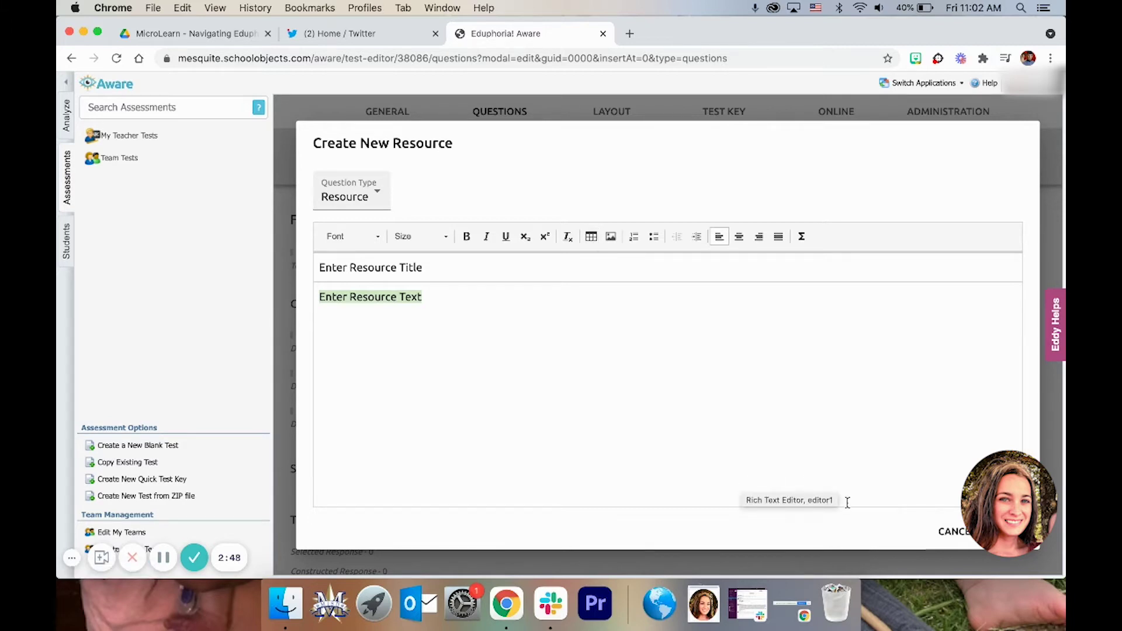
click(960, 532)
Search the item bank and filter it to standard 6.8(A)
click(846, 225)
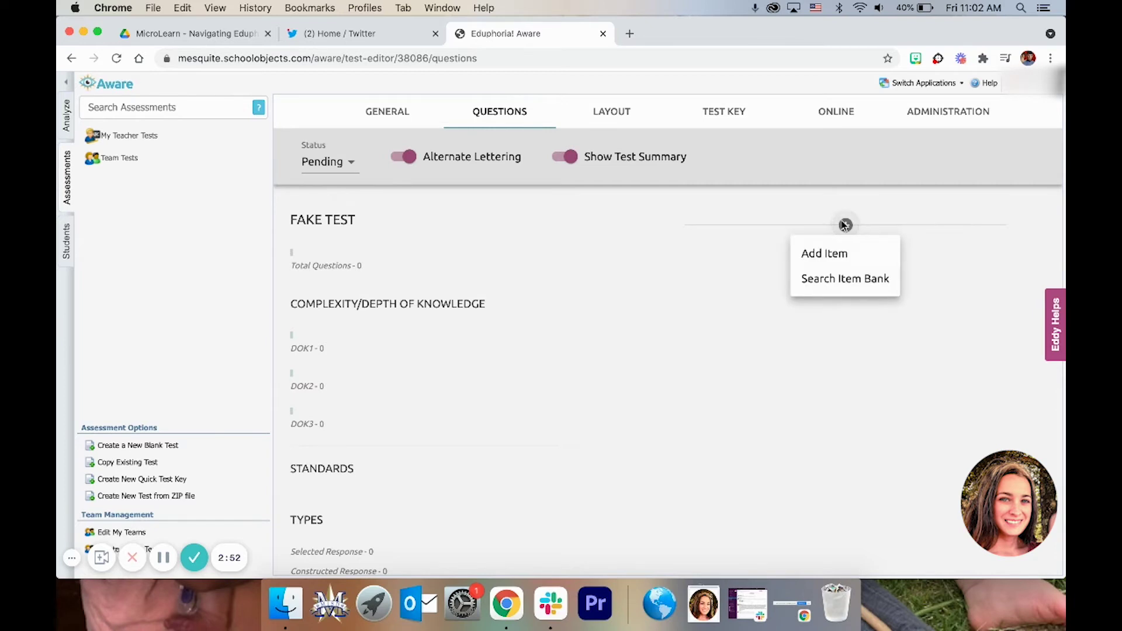
click(839, 277)
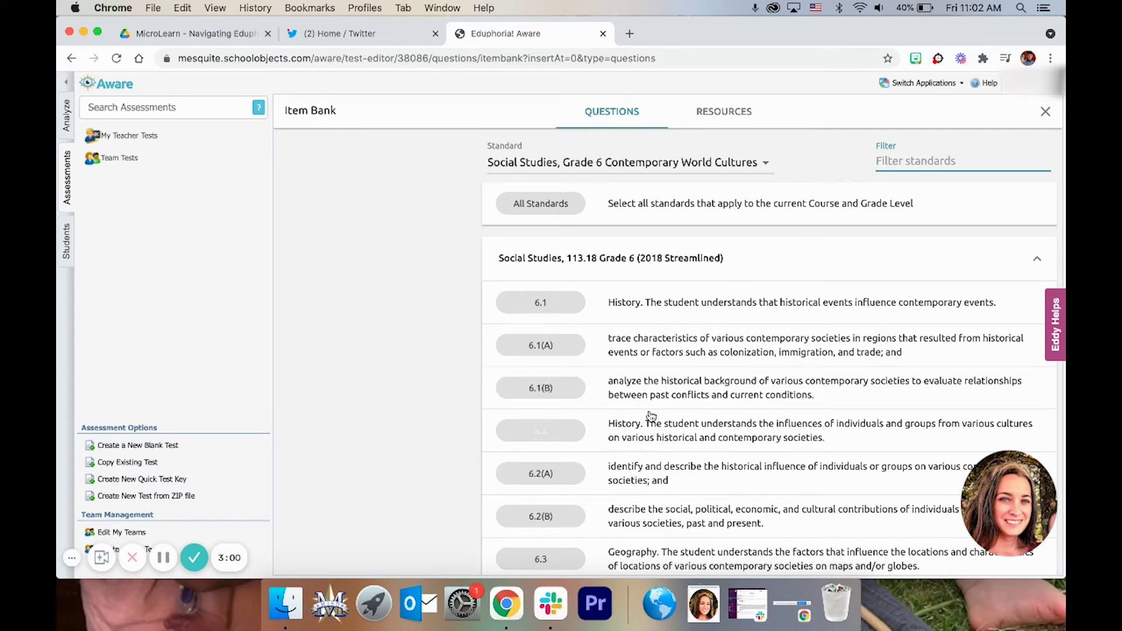
scroll(649, 420, down, 15)
scroll(650, 416, down, 5)
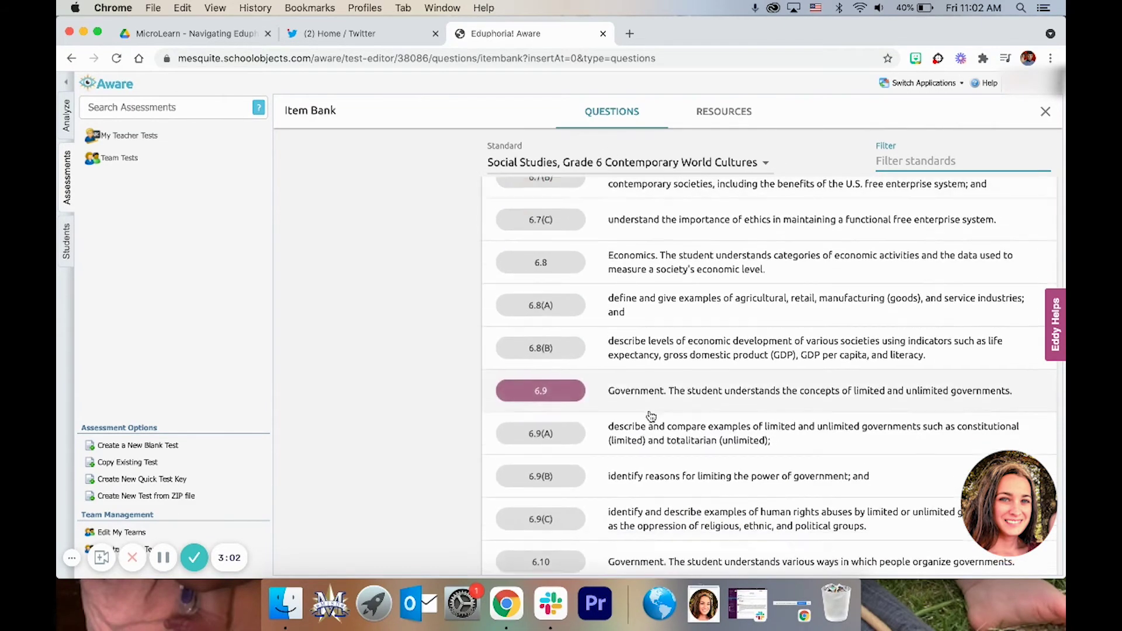
click(544, 303)
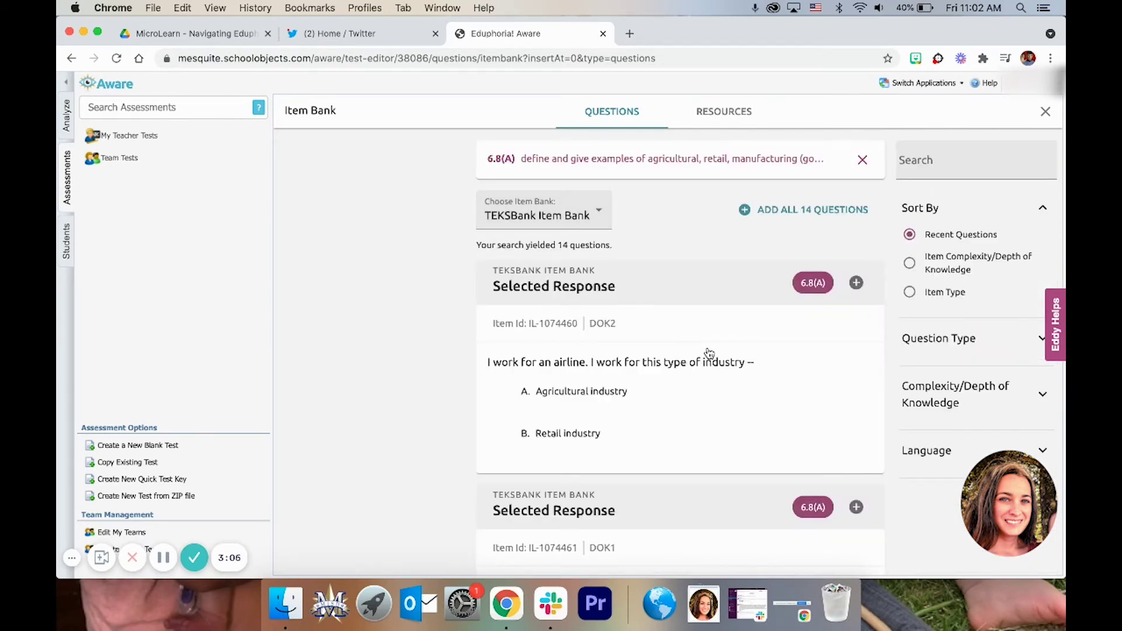
Review the 6.8(A) questions, expanding the airline question's answers
scroll(709, 353, down, 2)
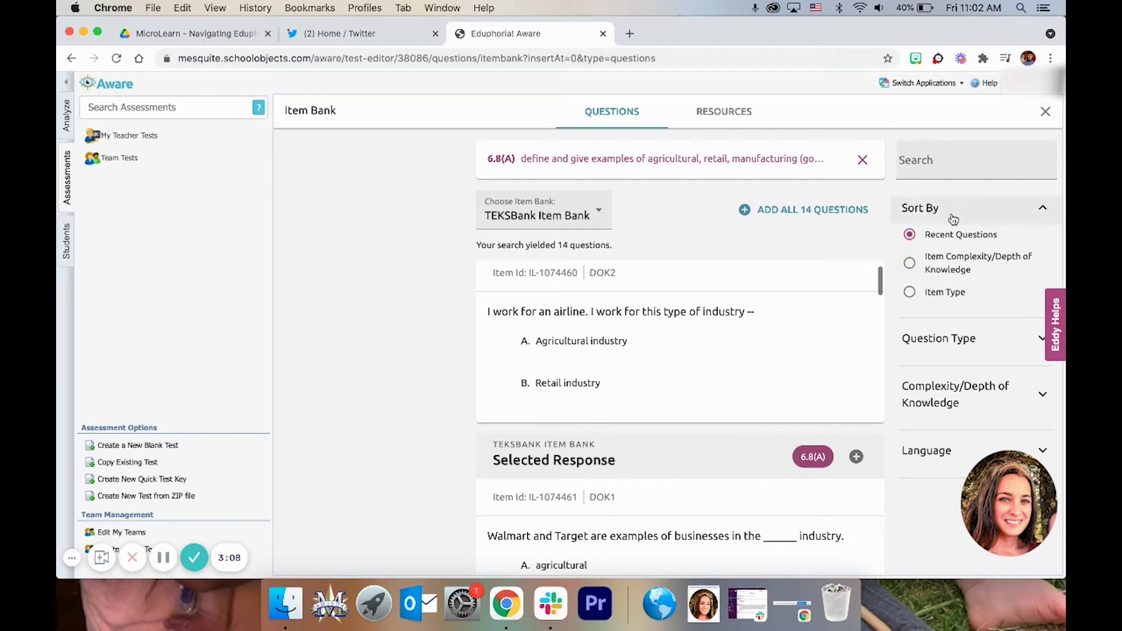
click(956, 343)
click(956, 343)
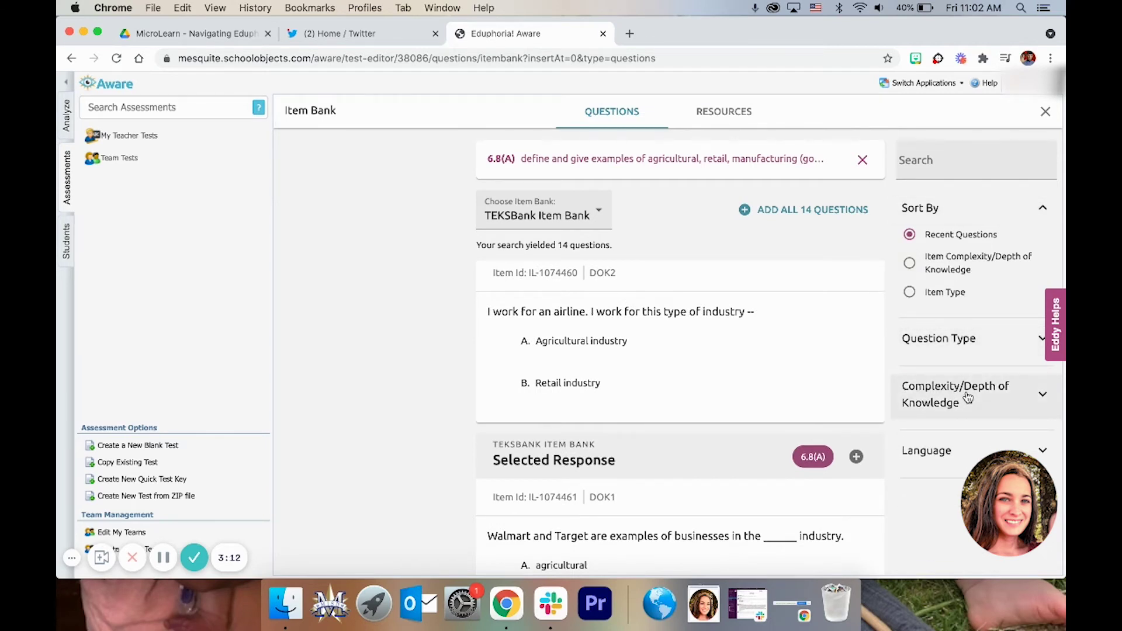
click(634, 359)
scroll(634, 351, down, 2)
scroll(634, 346, up, 2)
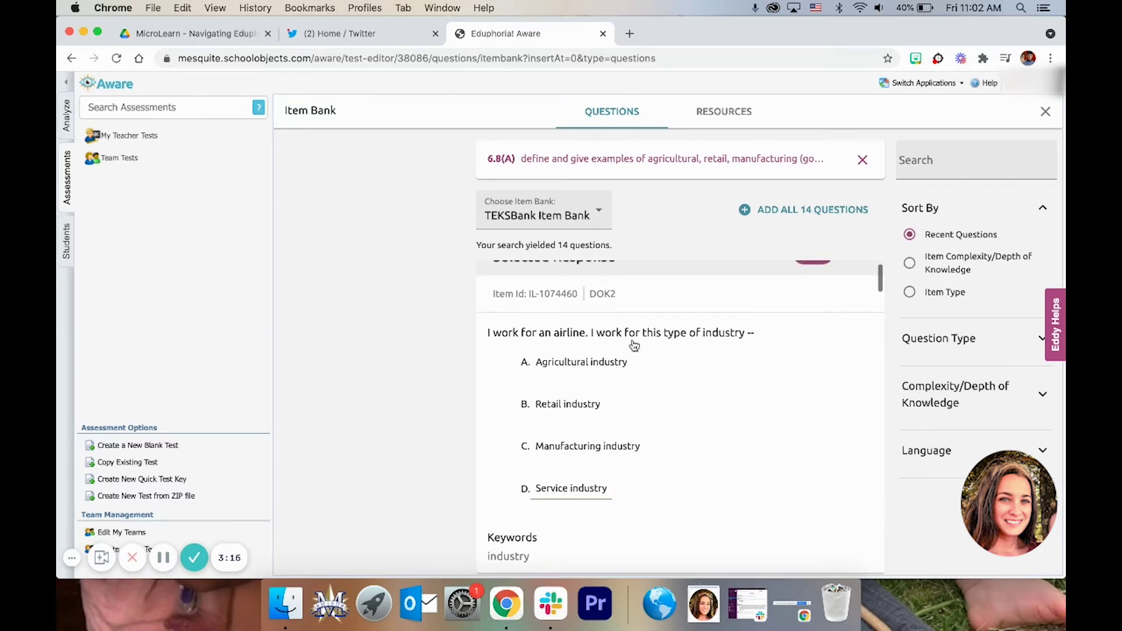
scroll(637, 327, up, 1)
Add the airline, Walmart and Target, and ranching and beekeeping questions to Fake Test
click(856, 282)
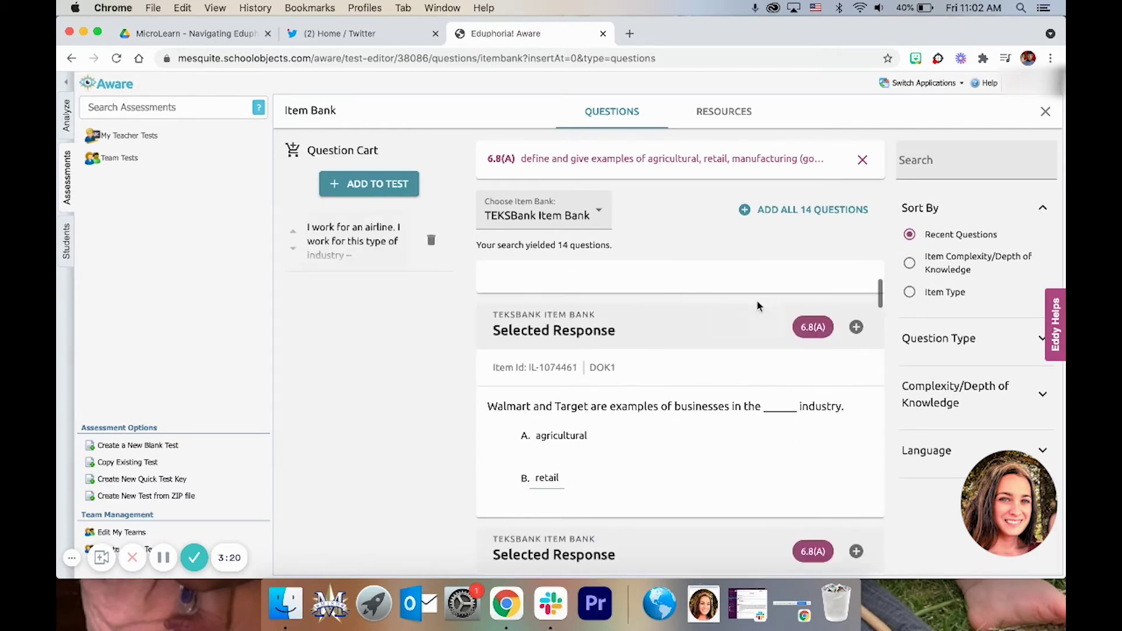
click(857, 326)
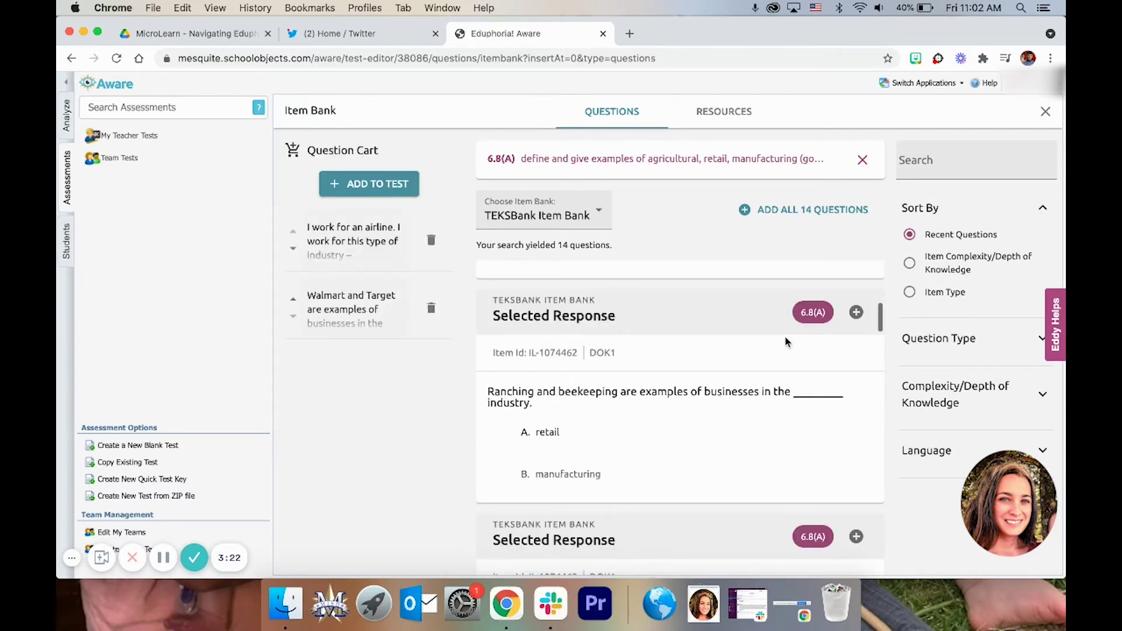
click(856, 312)
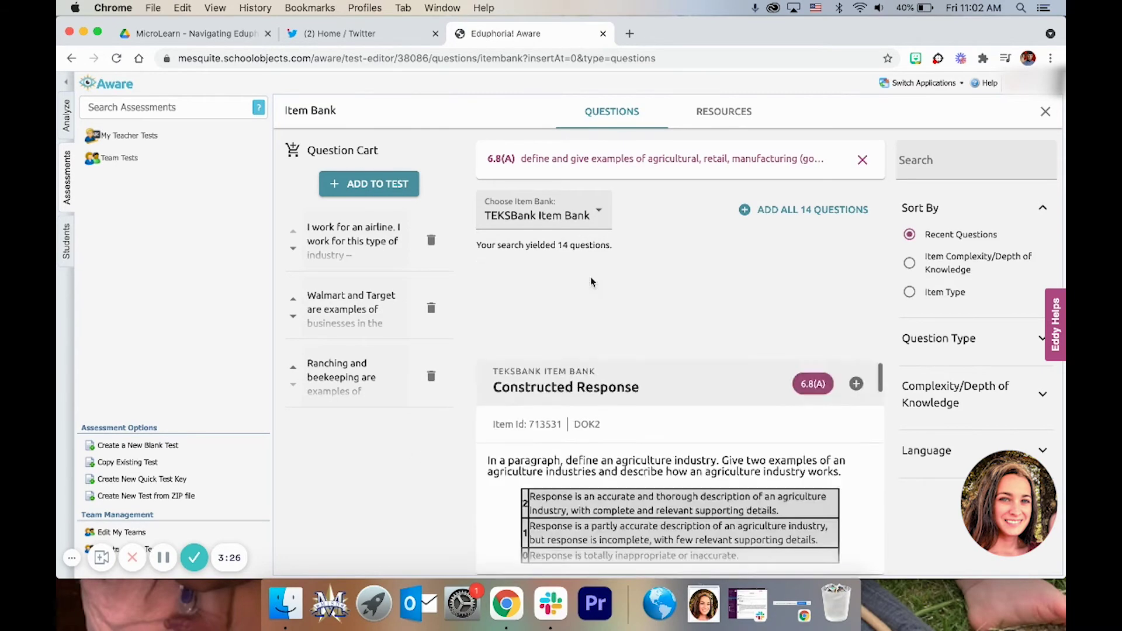
click(407, 188)
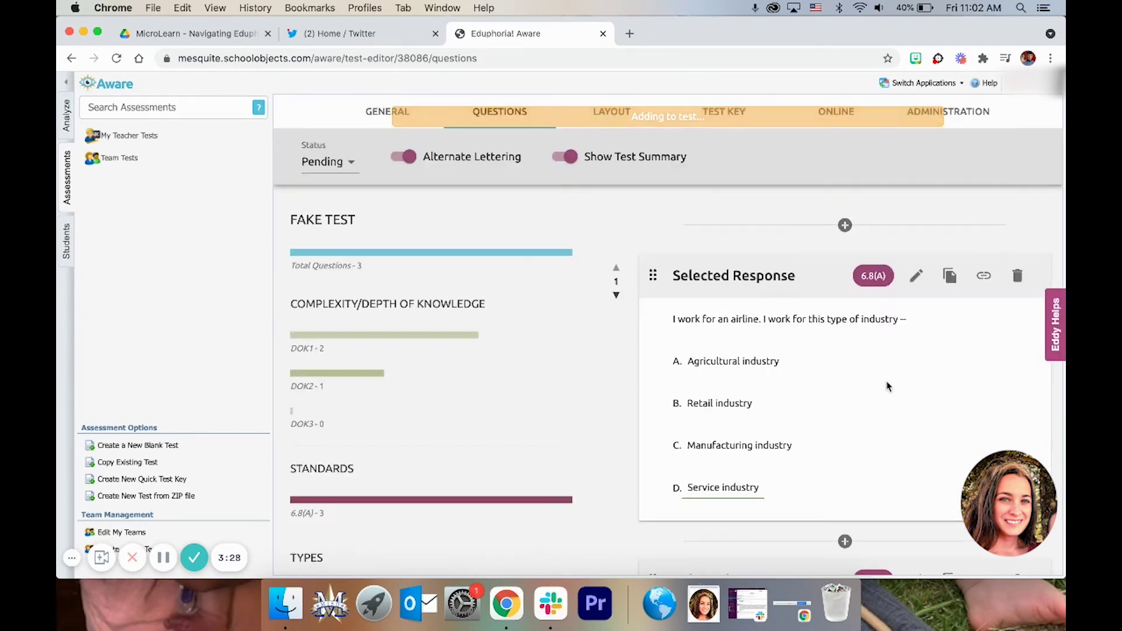
scroll(891, 380, down, 8)
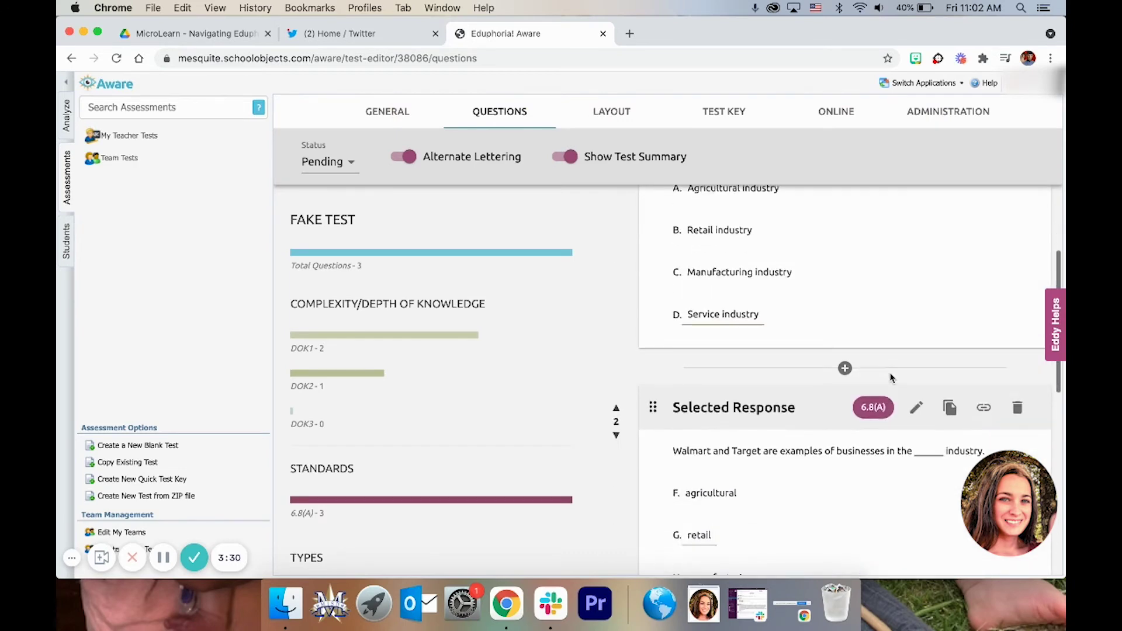
scroll(891, 379, up, 6)
scroll(890, 377, up, 2)
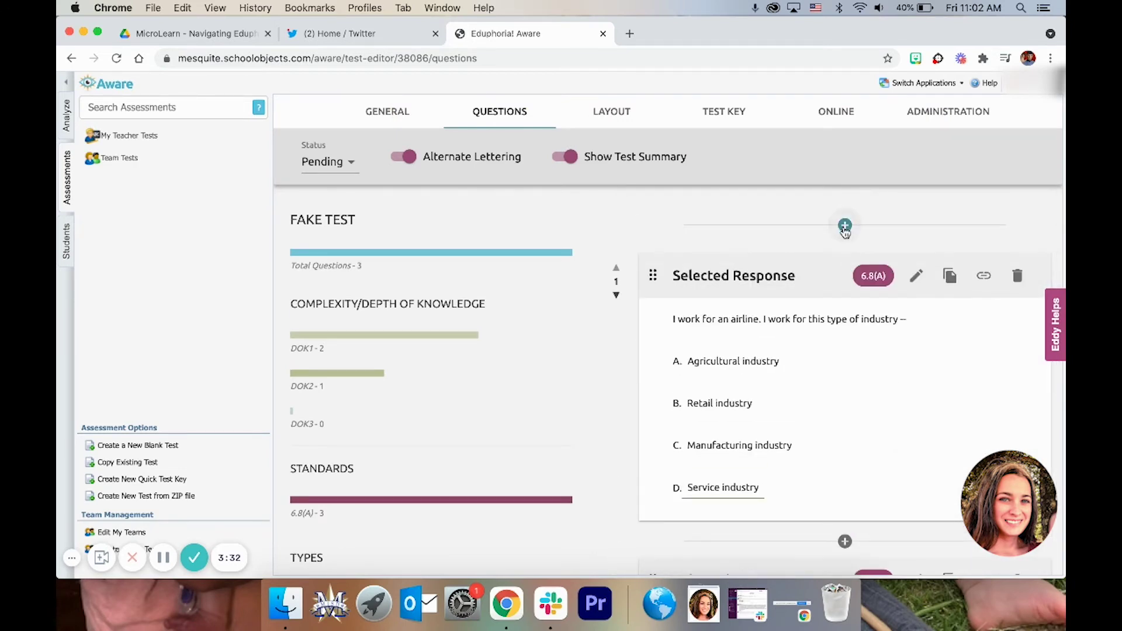
mouse_move(653, 275)
mouse_down()
mouse_move(656, 363)
mouse_move(654, 302)
mouse_move(677, 279)
mouse_move(648, 316)
mouse_up()
Review Fake Test's Layout and Test Key, then show its Online testing settings
click(624, 116)
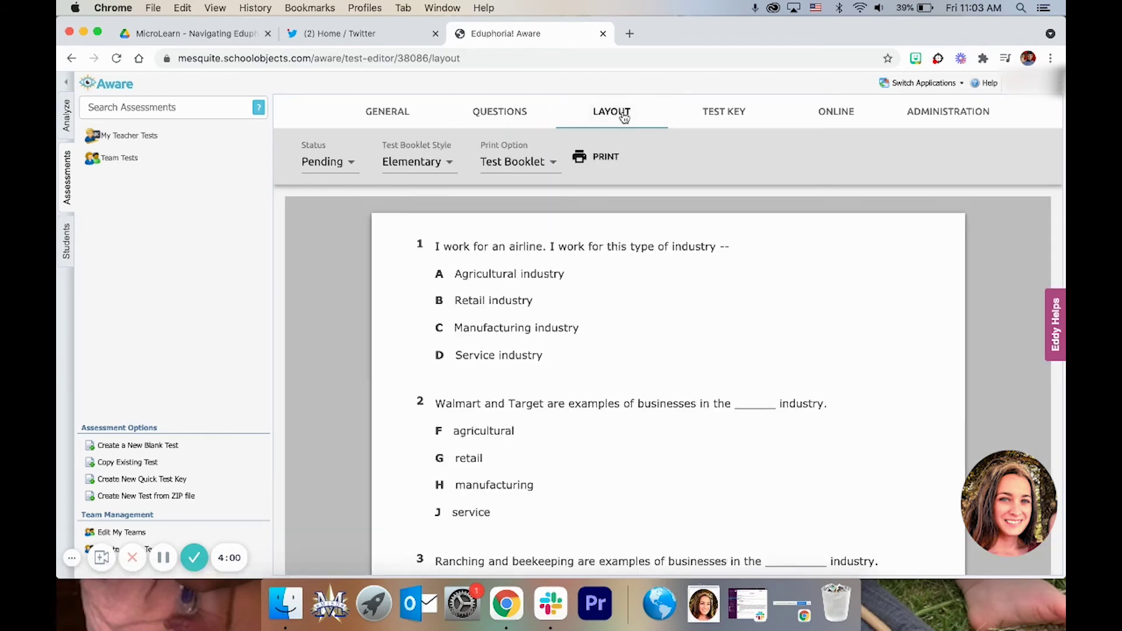
scroll(623, 336, down, 5)
scroll(624, 339, up, 5)
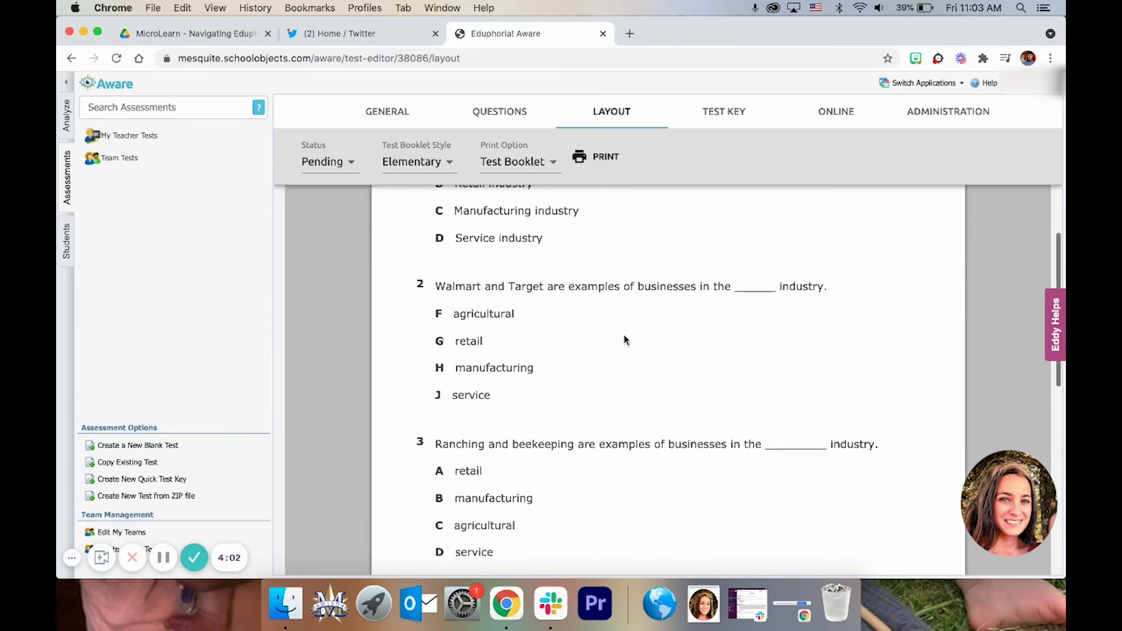
click(737, 117)
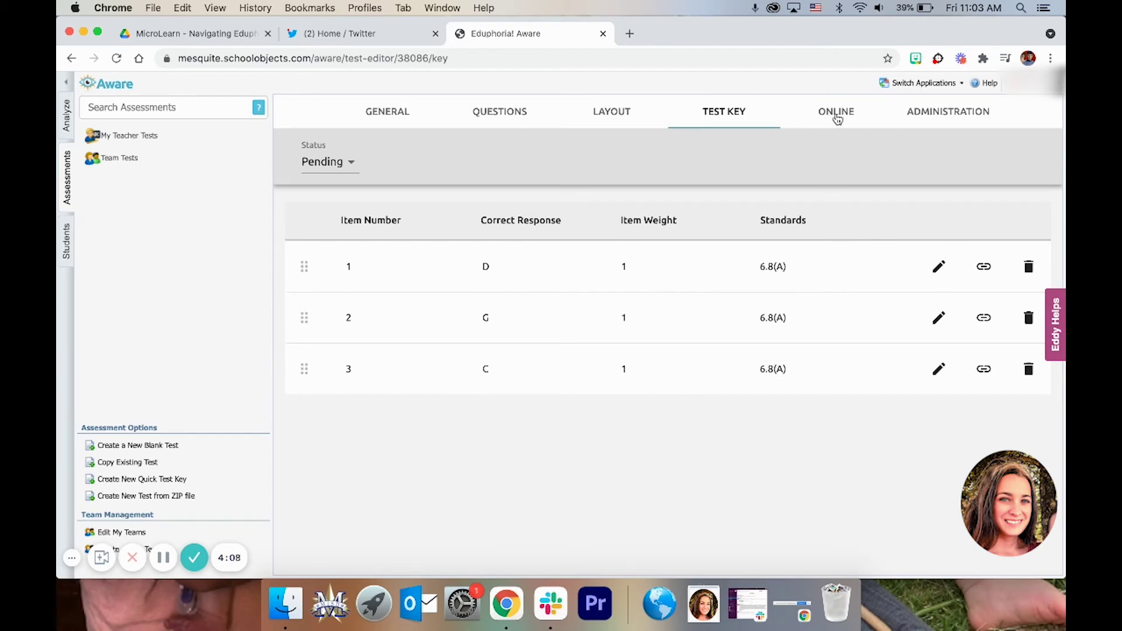
click(836, 119)
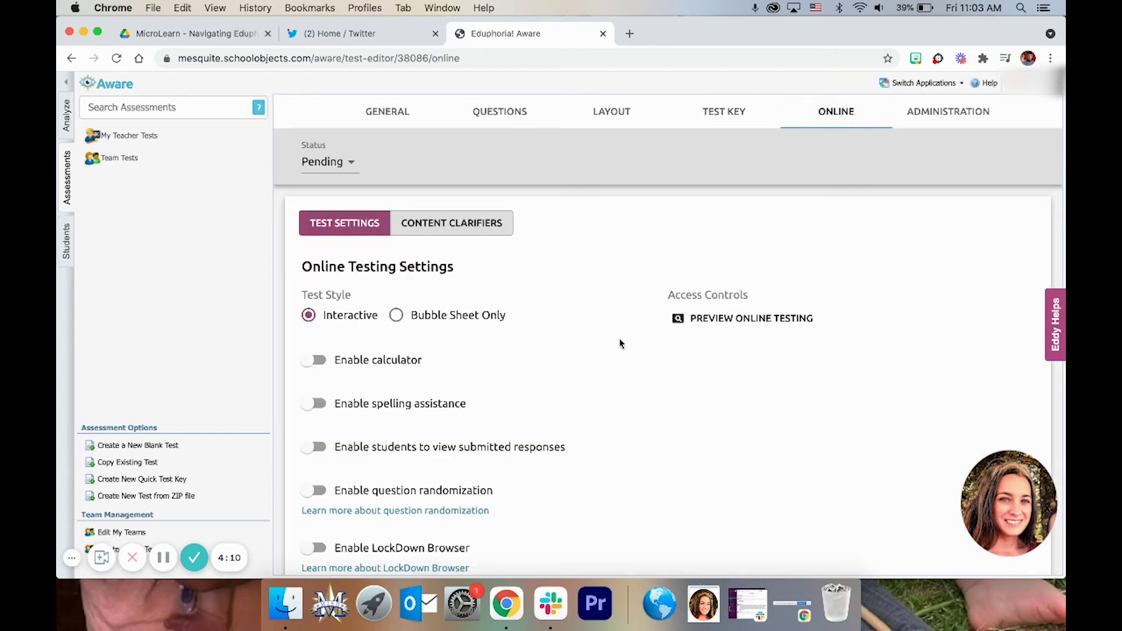
Preview the Fake Test online with the DEFAULT colour theme, then go to its Administration page
scroll(578, 332, down, 2)
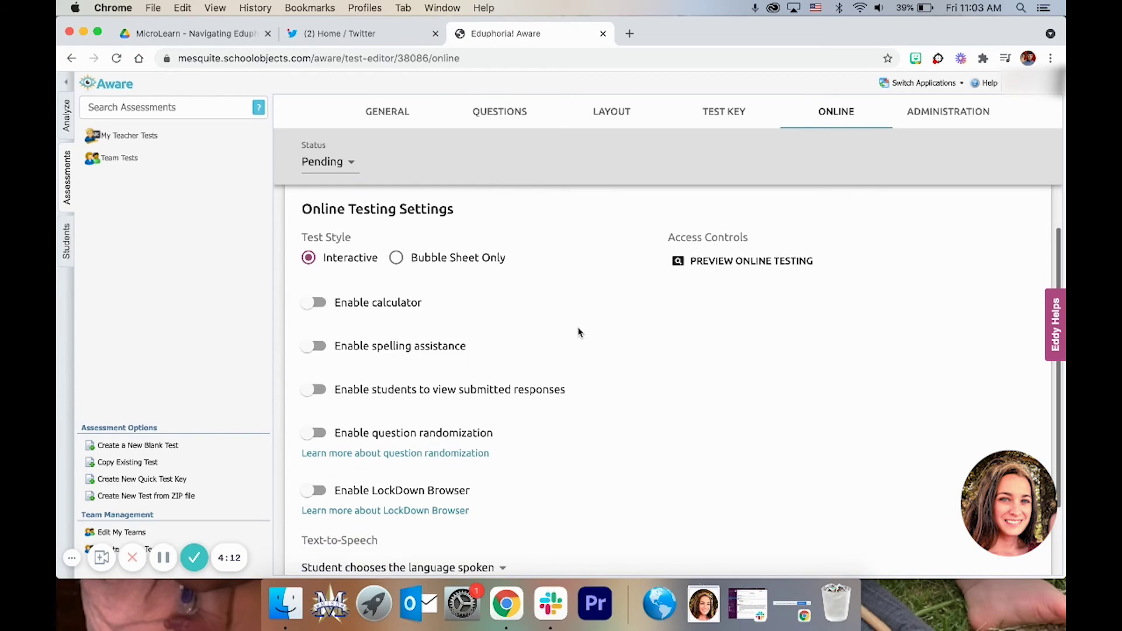
click(724, 261)
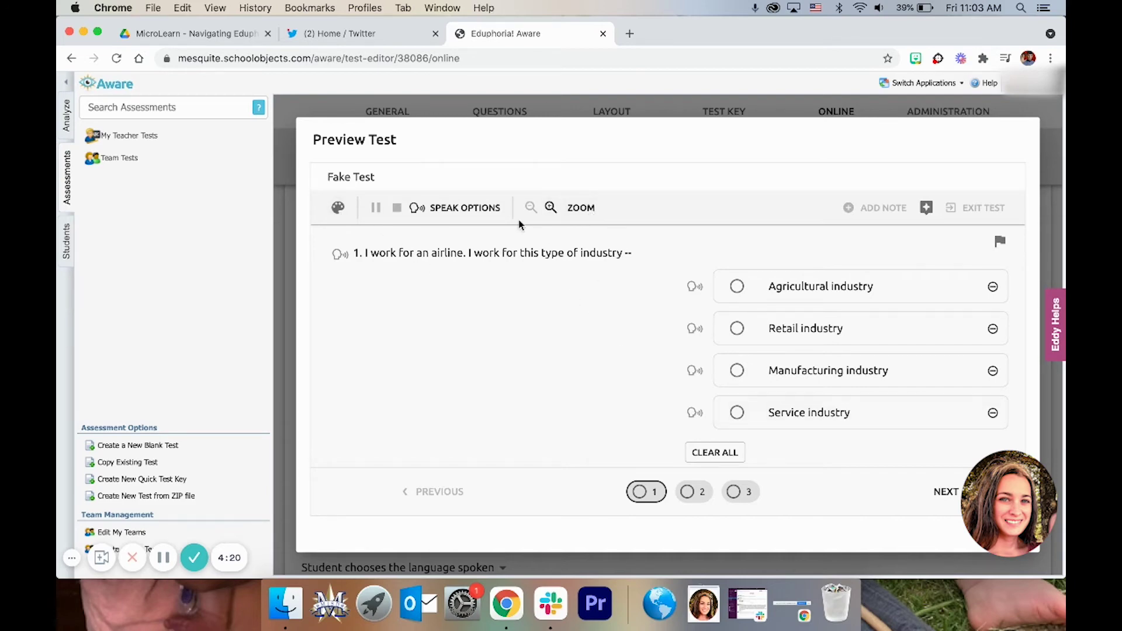
click(338, 208)
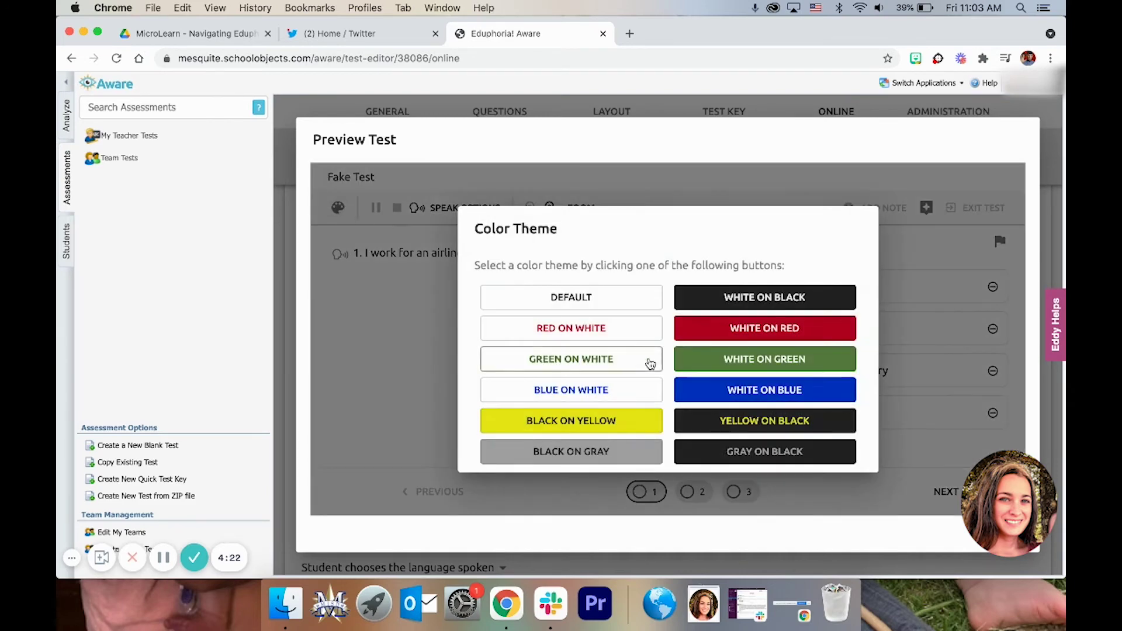
click(629, 308)
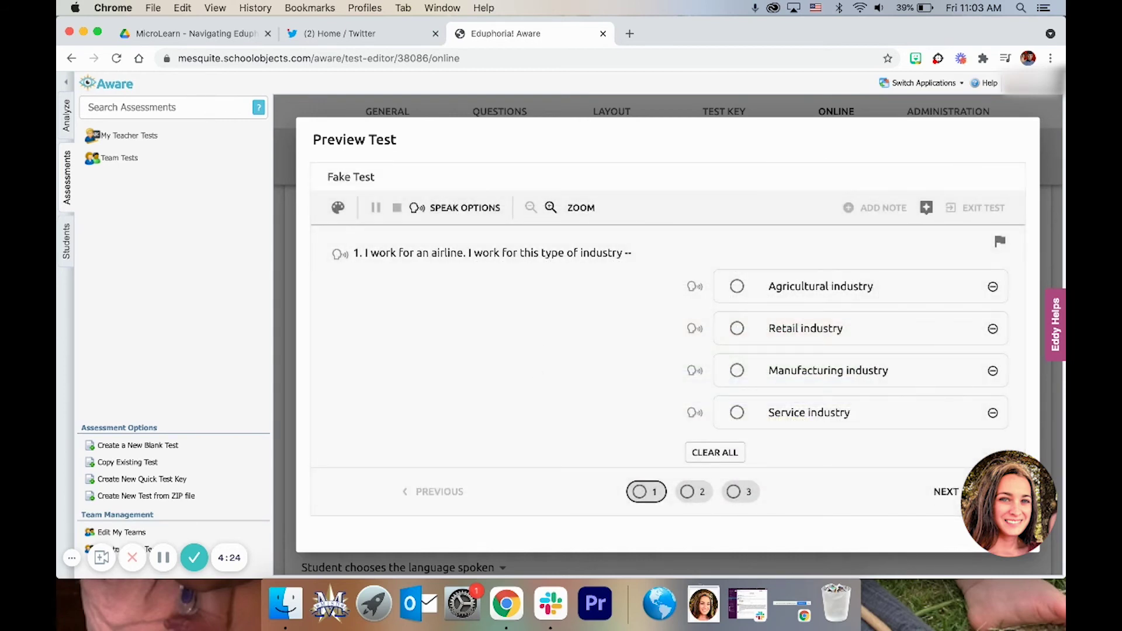
click(976, 207)
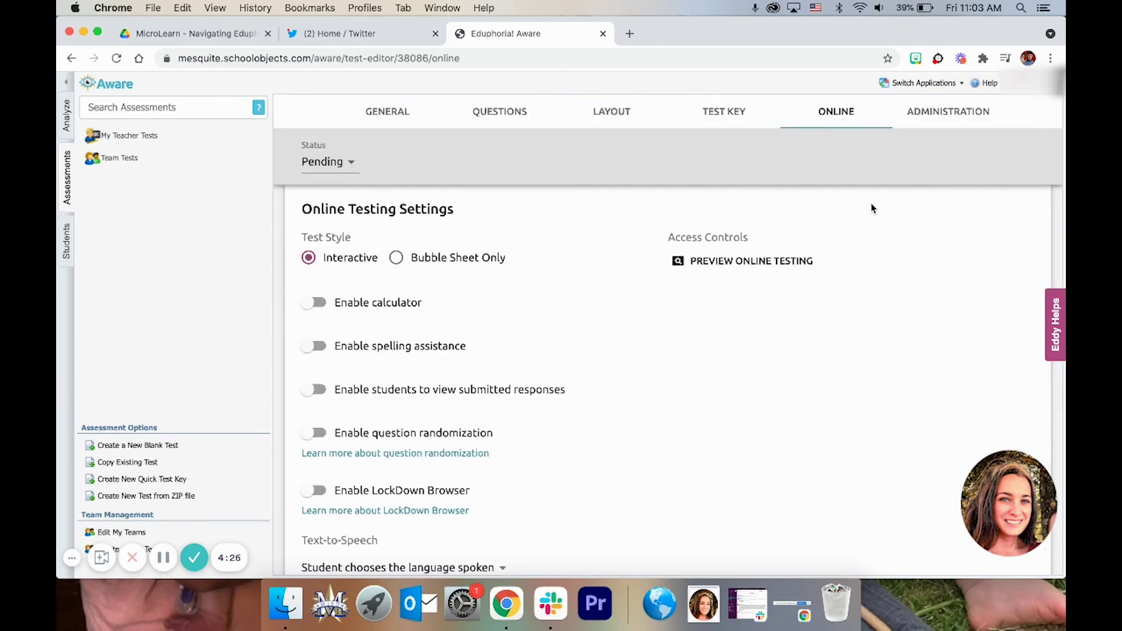
click(932, 124)
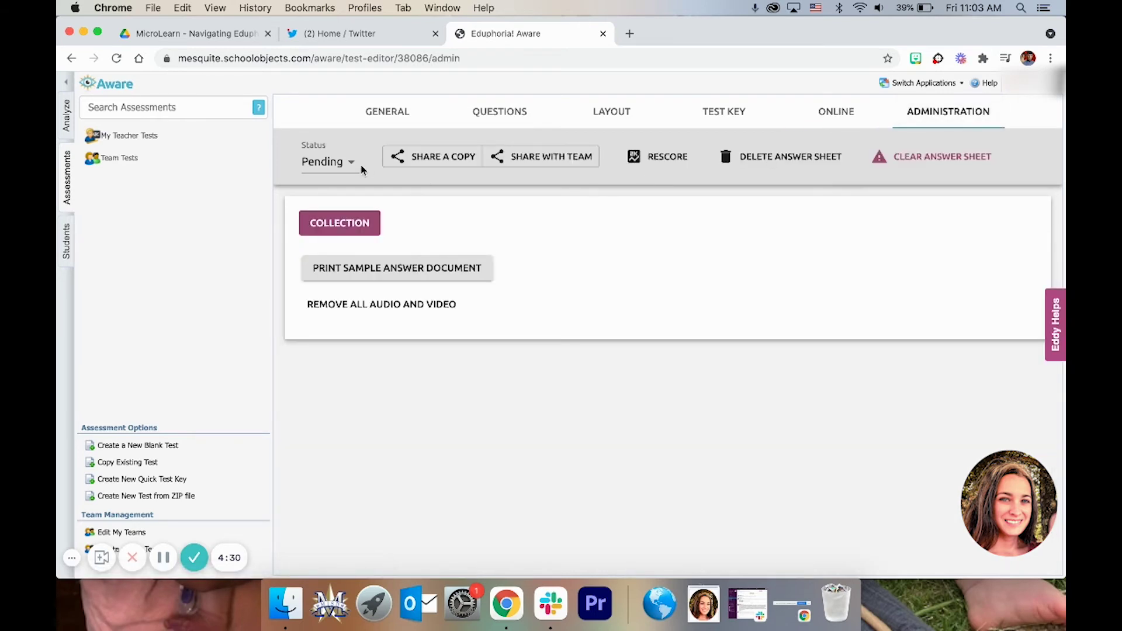
Set the Fake Test status to Active and share it with team Me as a Diagnostic test
click(338, 162)
click(340, 186)
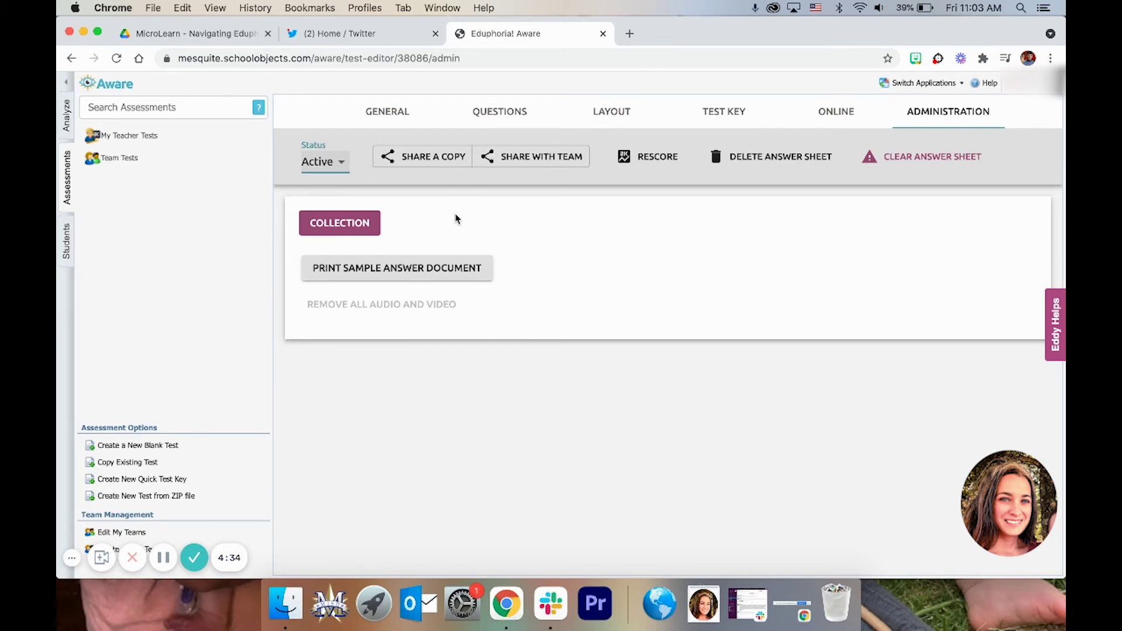
click(513, 158)
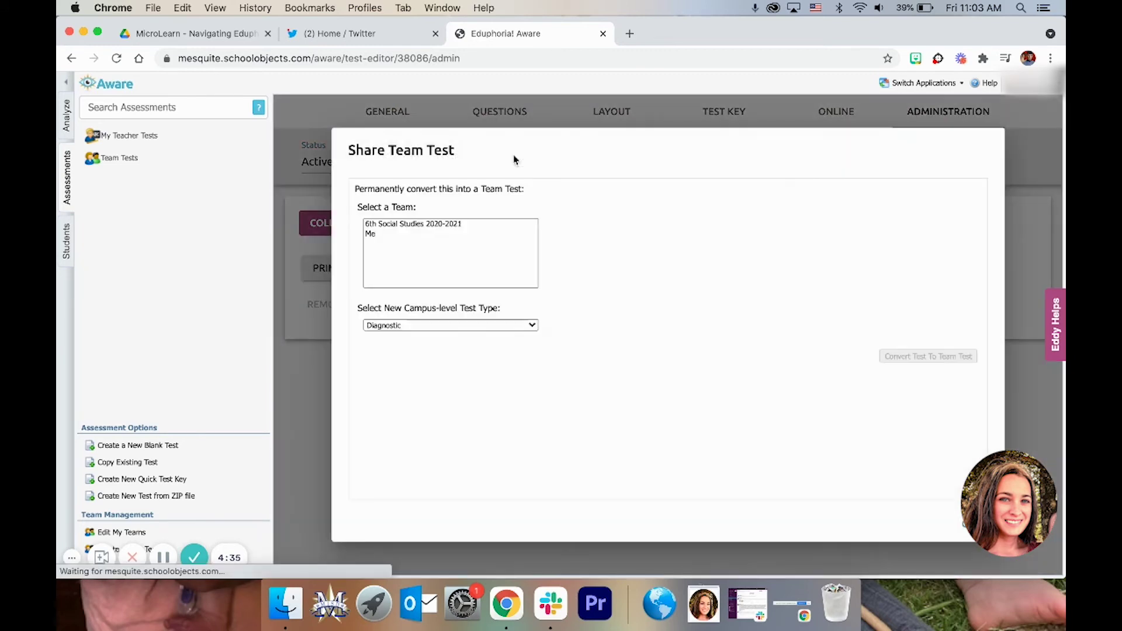
click(383, 232)
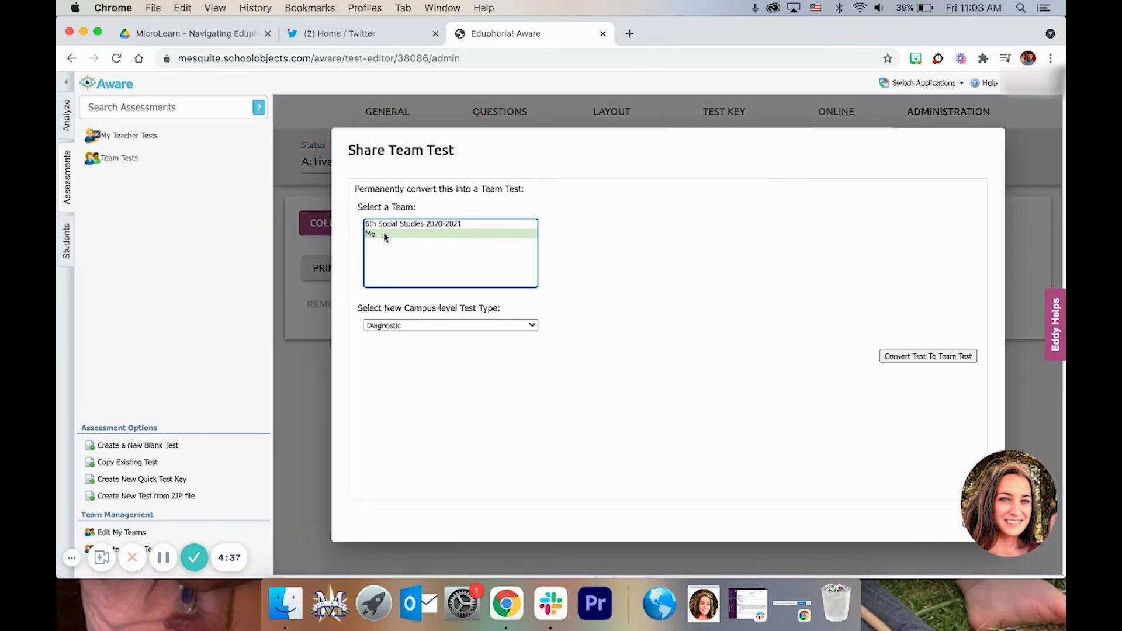
click(419, 326)
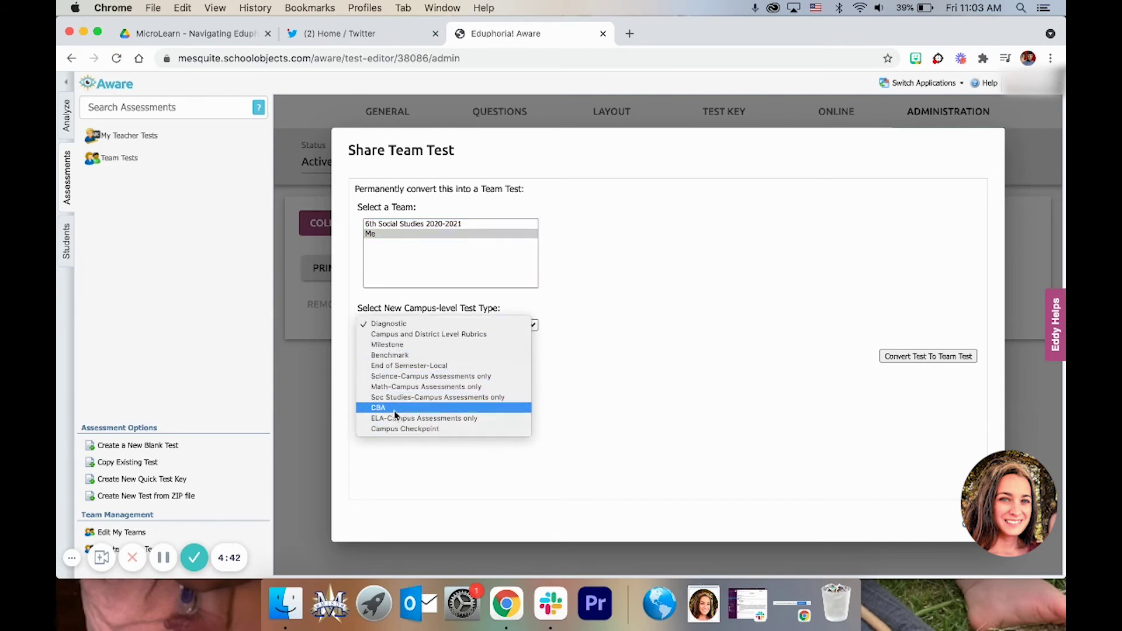
click(610, 386)
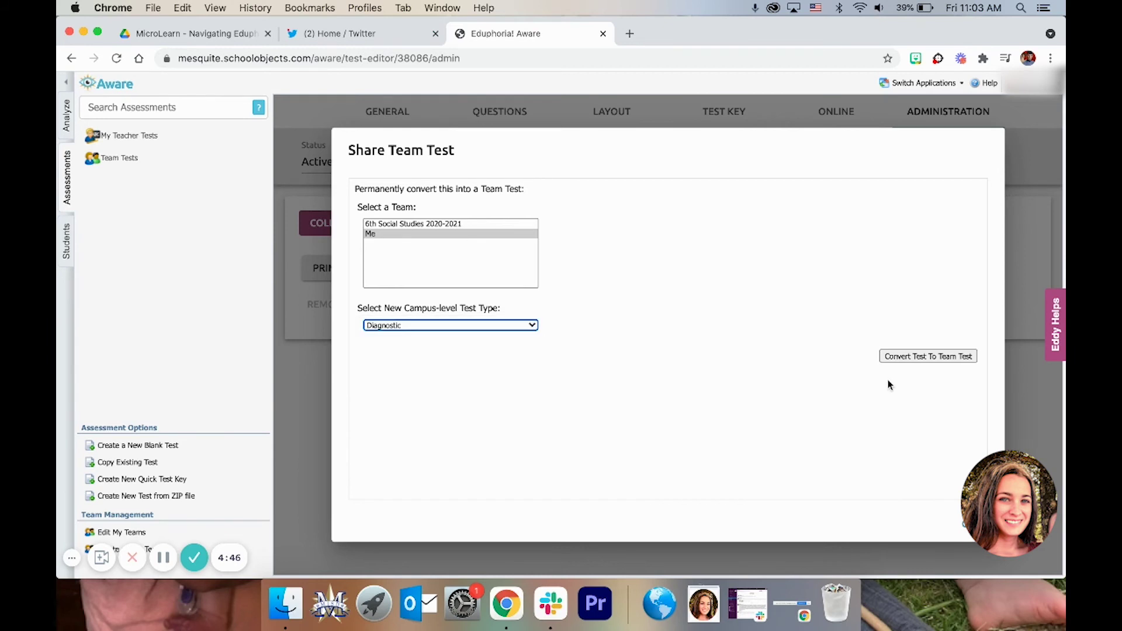
Convert the Fake Test to a team test, restore its status to Active, and switch to Analyze
click(904, 362)
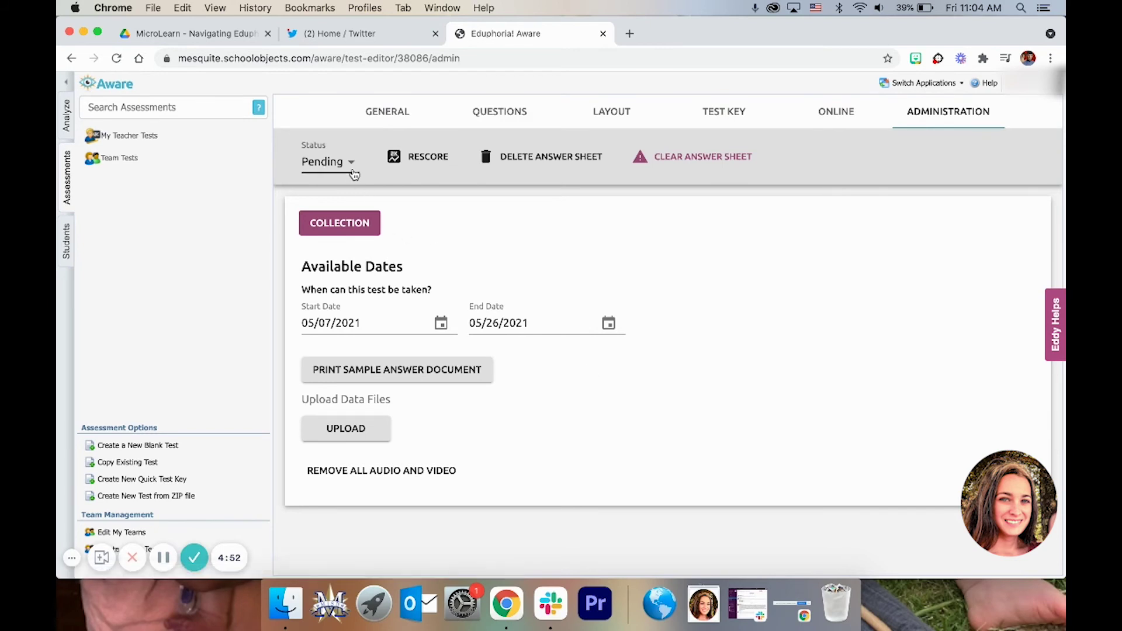
click(353, 173)
click(345, 190)
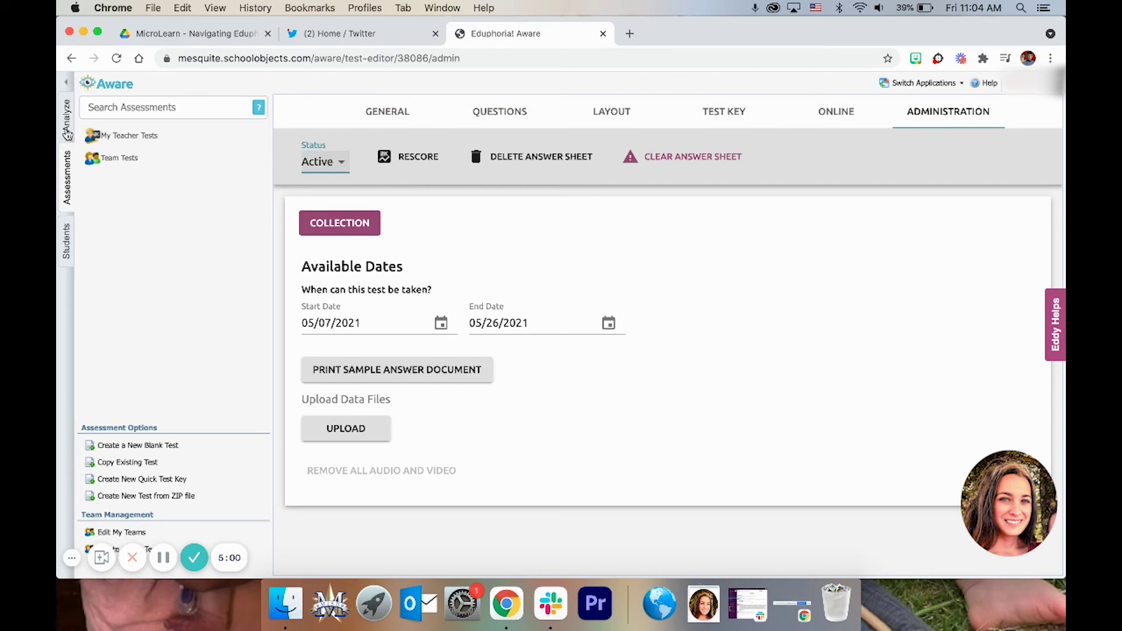
click(68, 132)
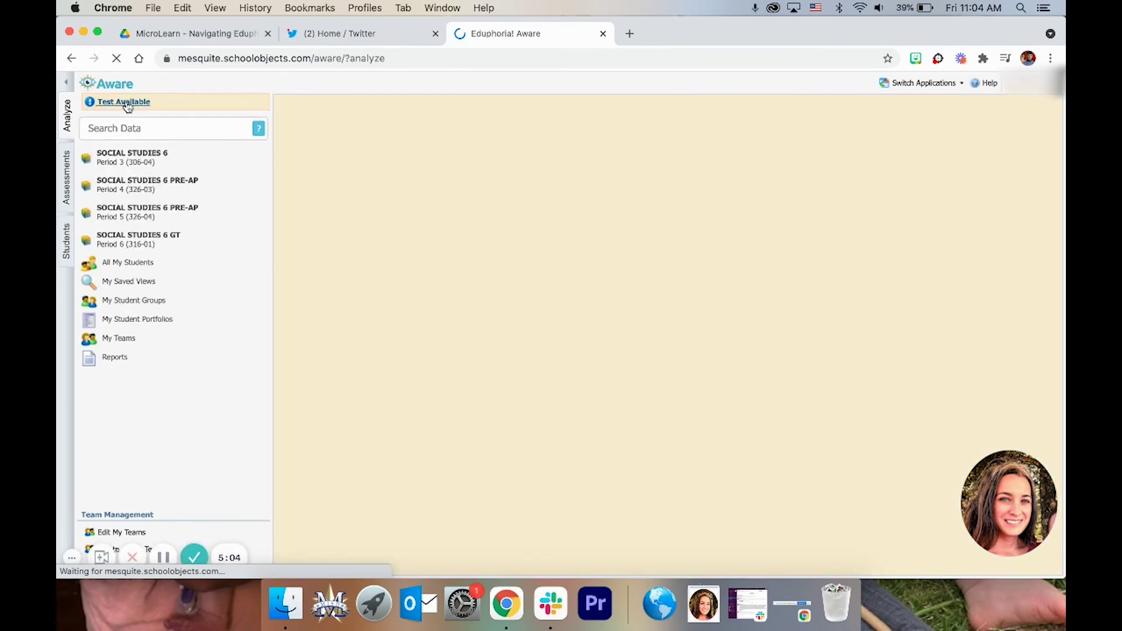
Enable online test proctoring for the Diagnostic Fake Test in the Tests Available list
click(126, 104)
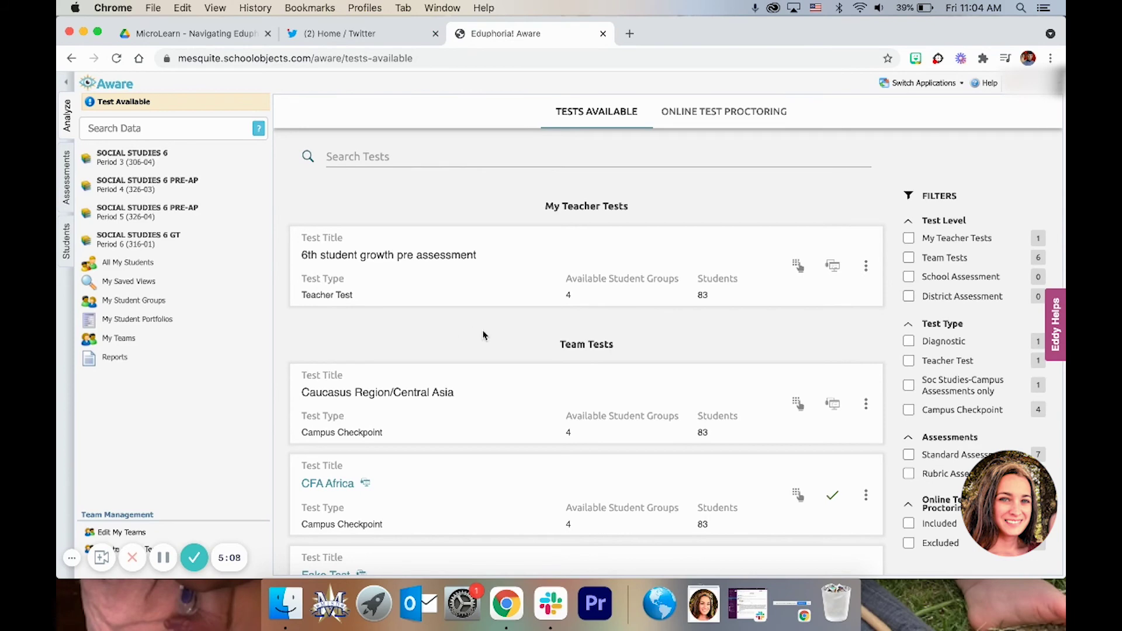
scroll(502, 257, down, 5)
scroll(524, 458, down, 3)
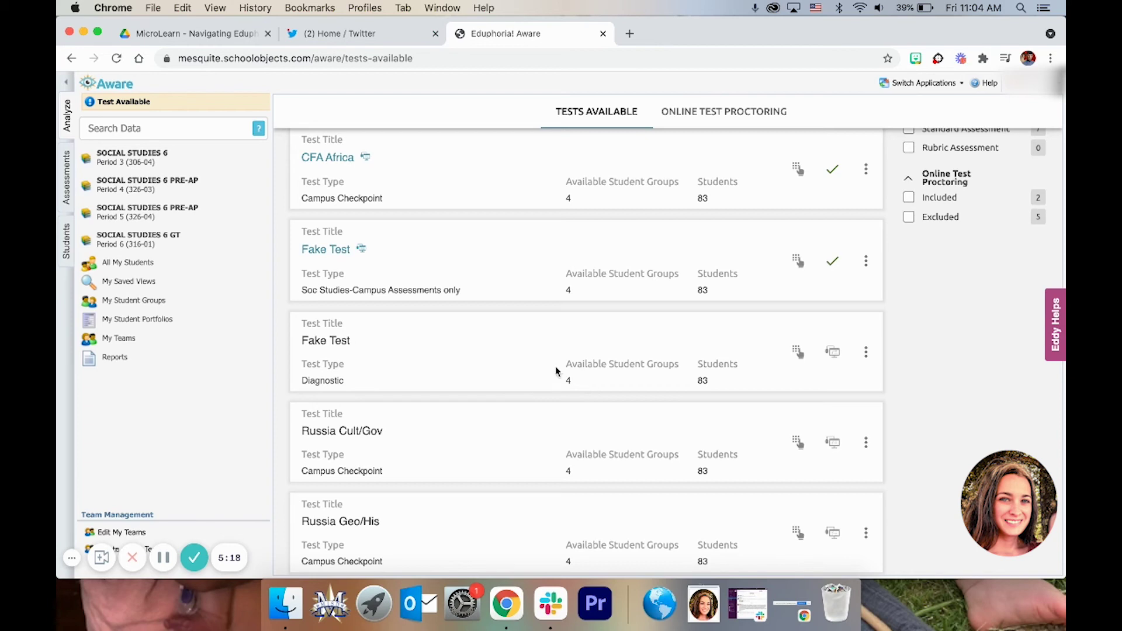
click(833, 356)
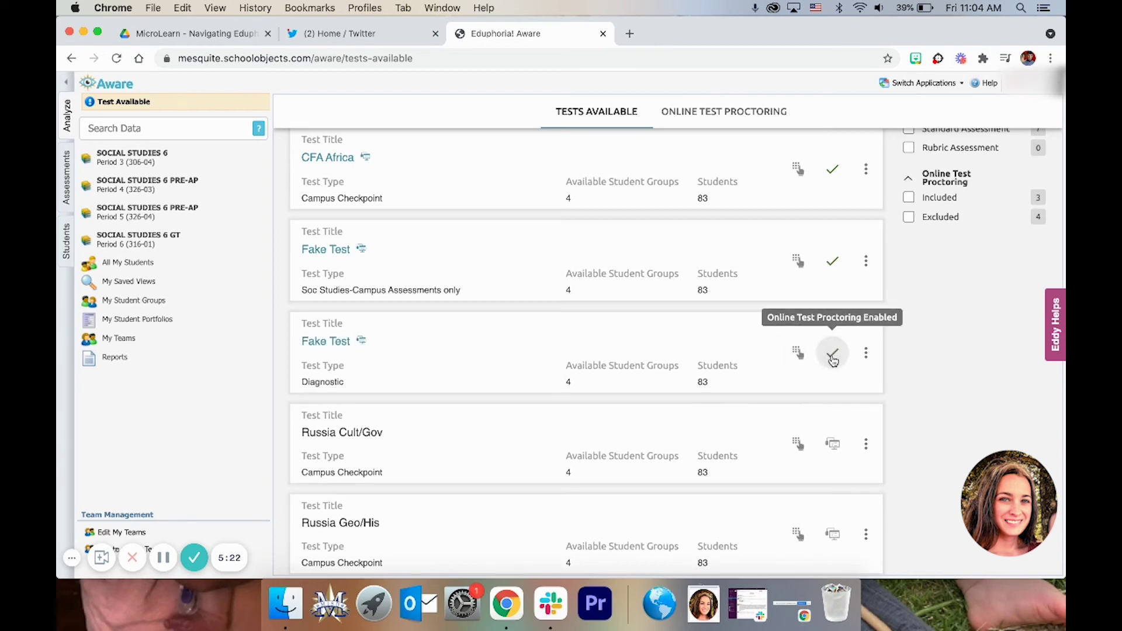
Start the Fake Test for all Period 3 students from its online proctoring page
click(326, 342)
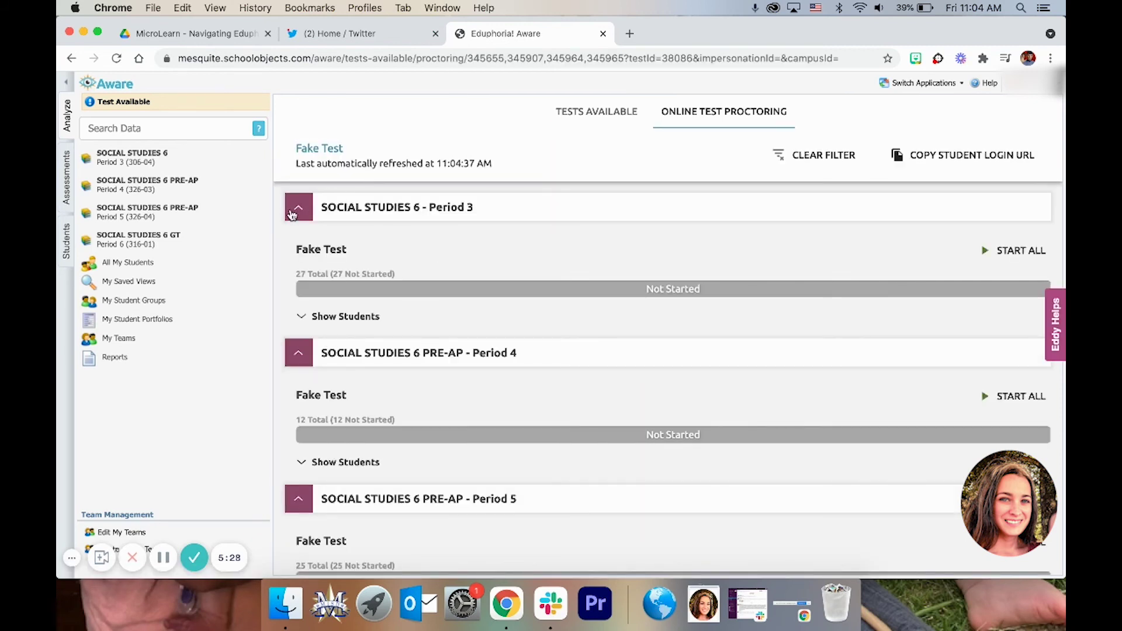
scroll(492, 359, down, 5)
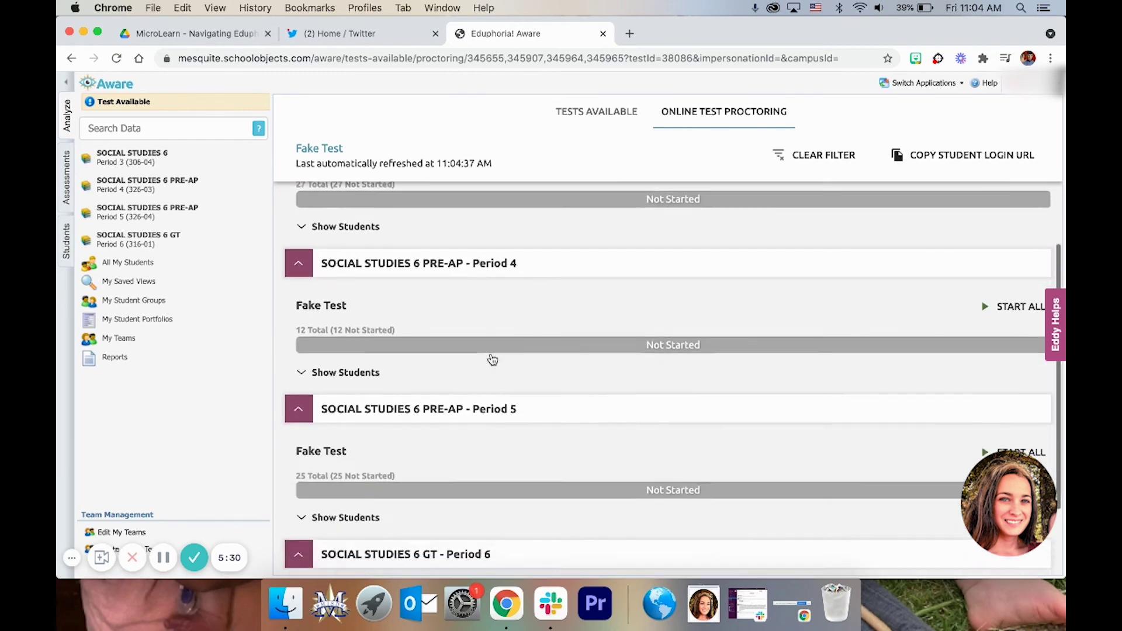
scroll(492, 359, down, 1)
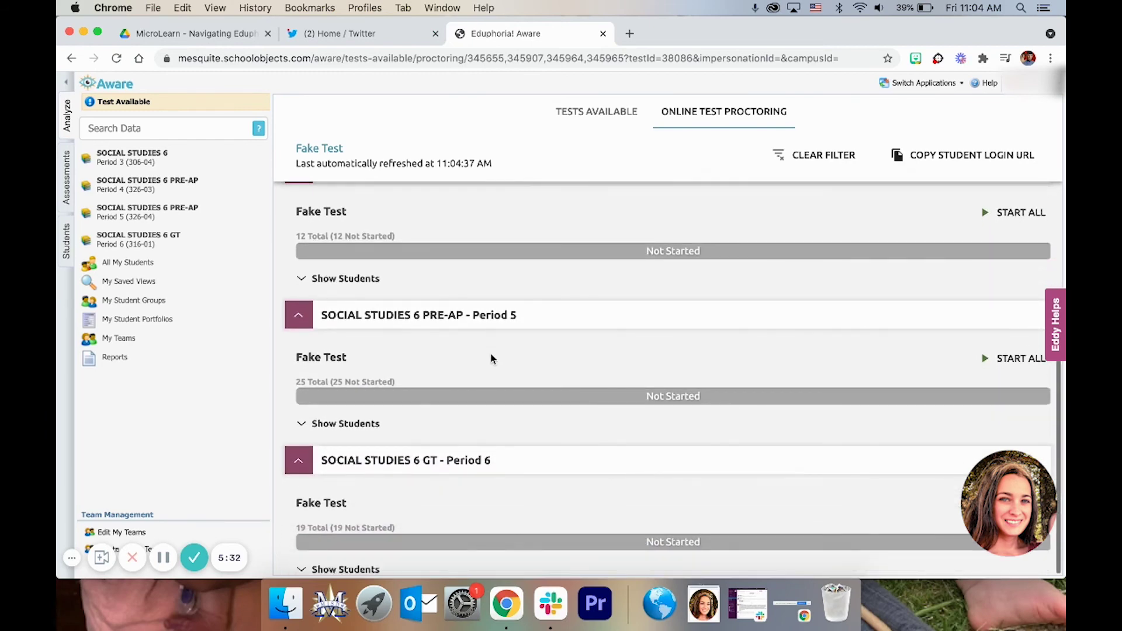
scroll(492, 359, up, 5)
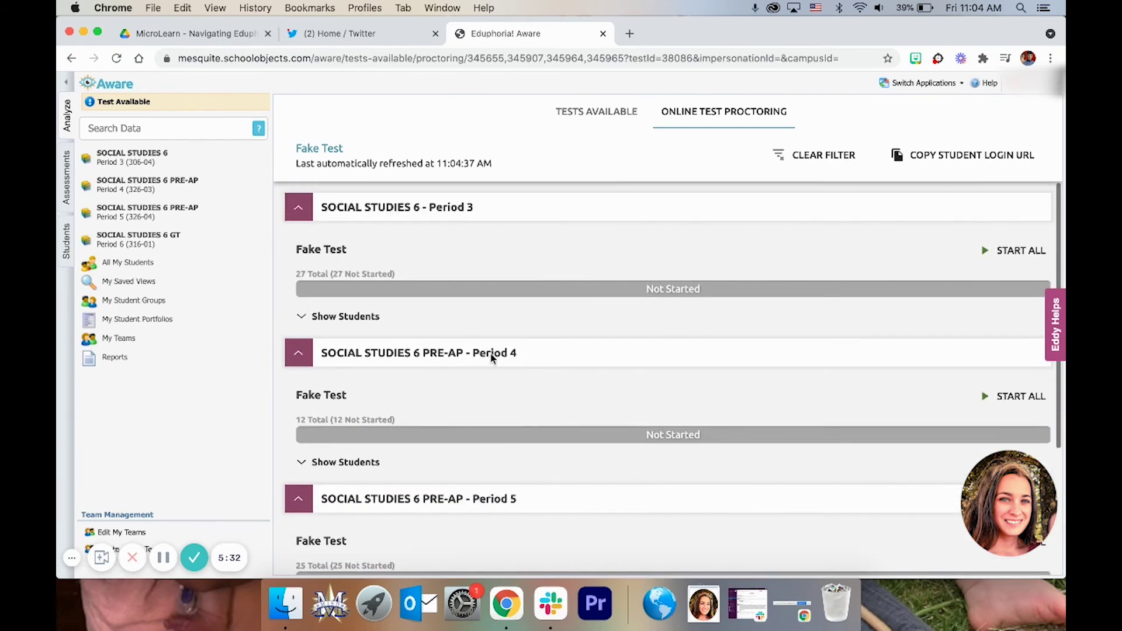
click(302, 317)
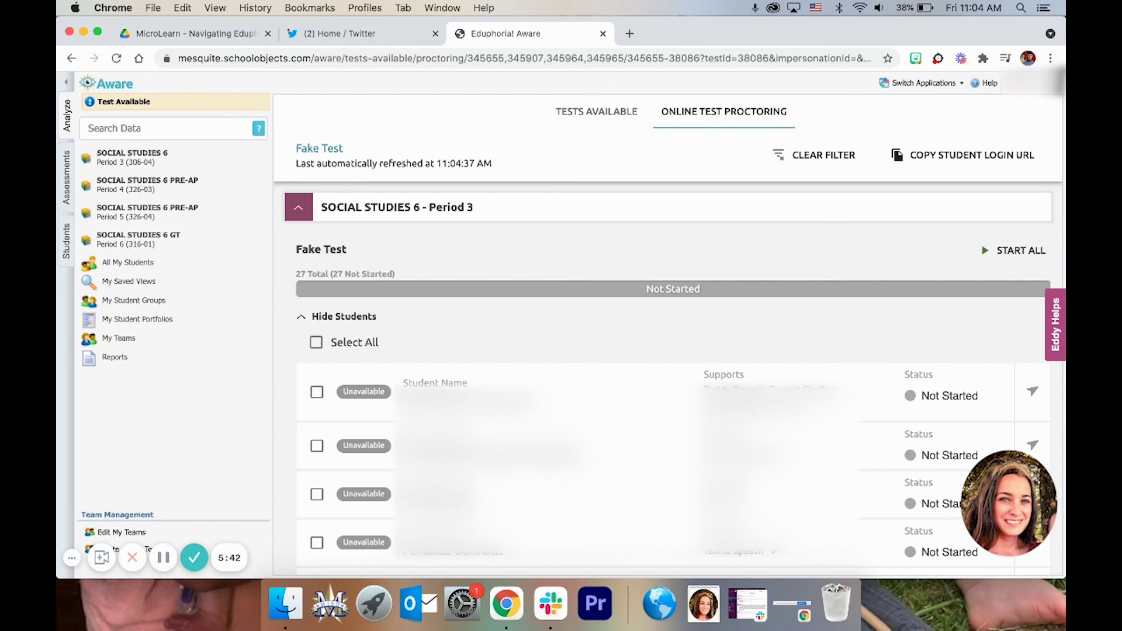
click(304, 319)
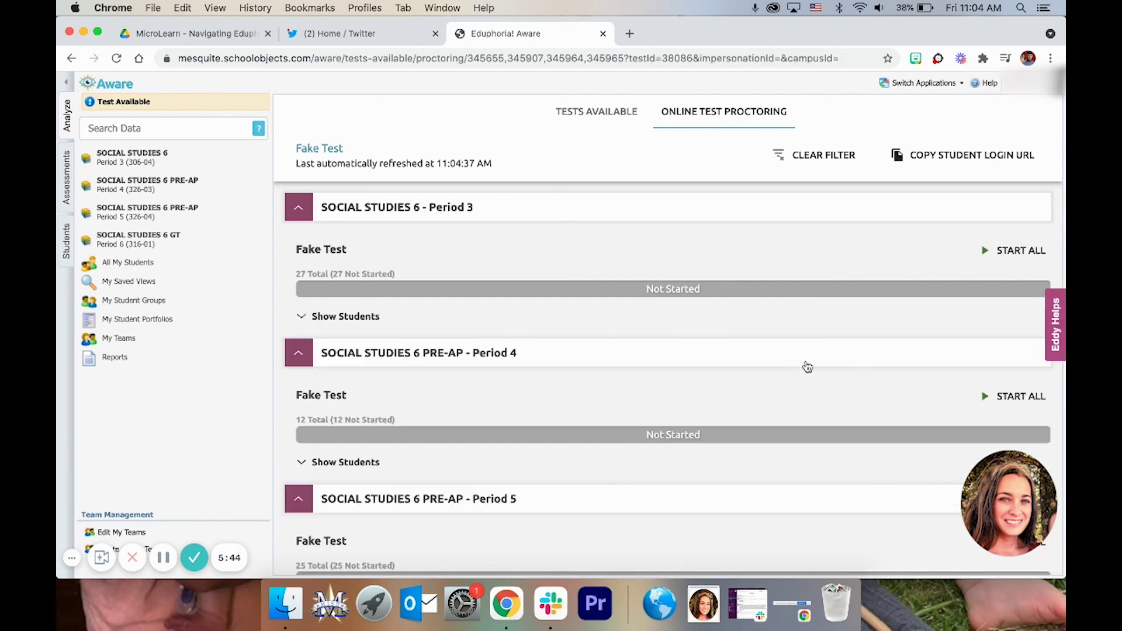
click(1004, 250)
Copy the student login URL and load it in a new browser tab
click(925, 158)
click(631, 33)
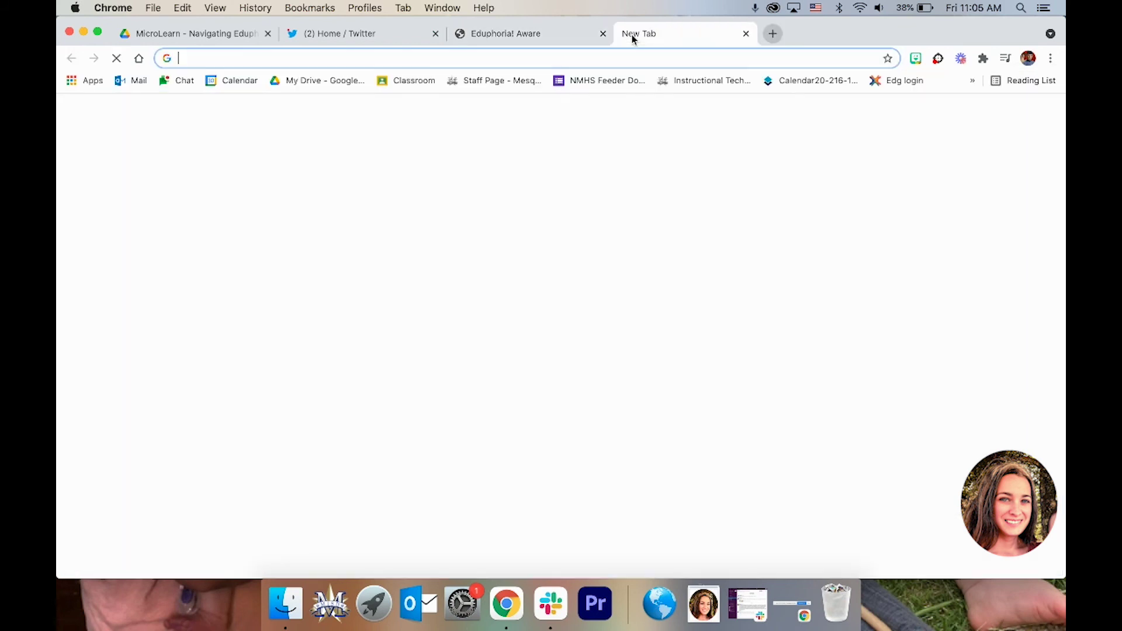
key(super+v)
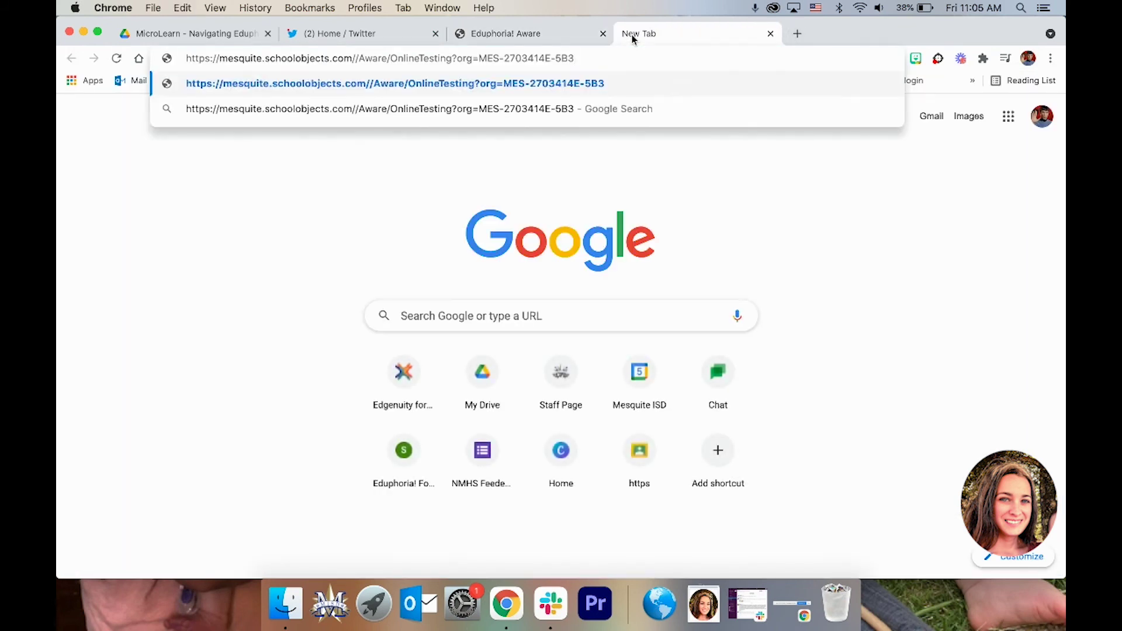
key(Return)
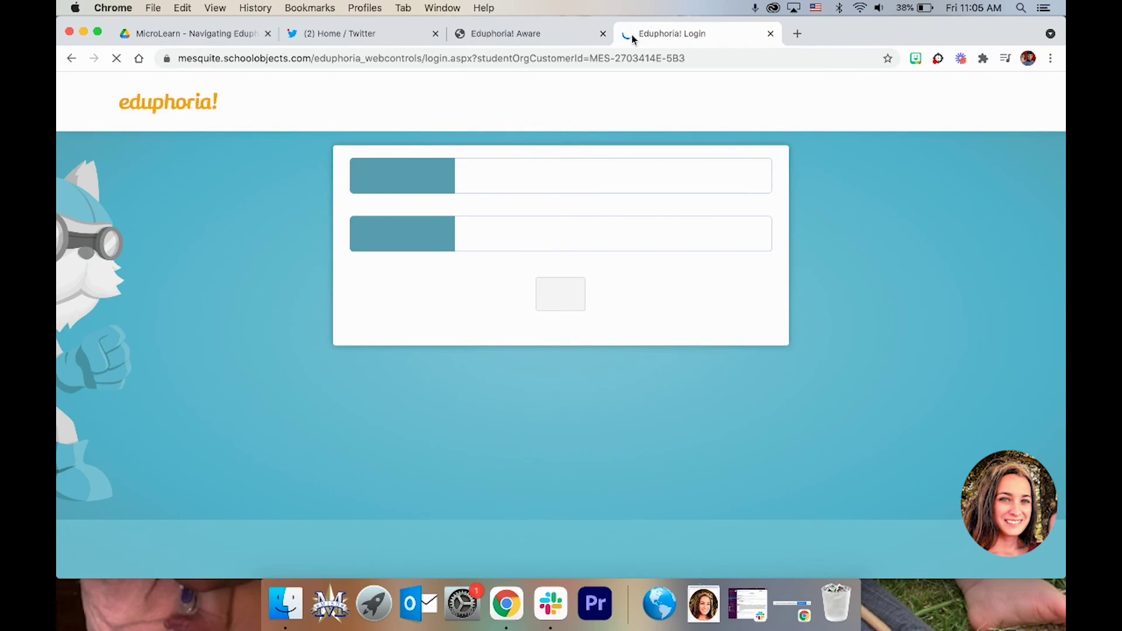